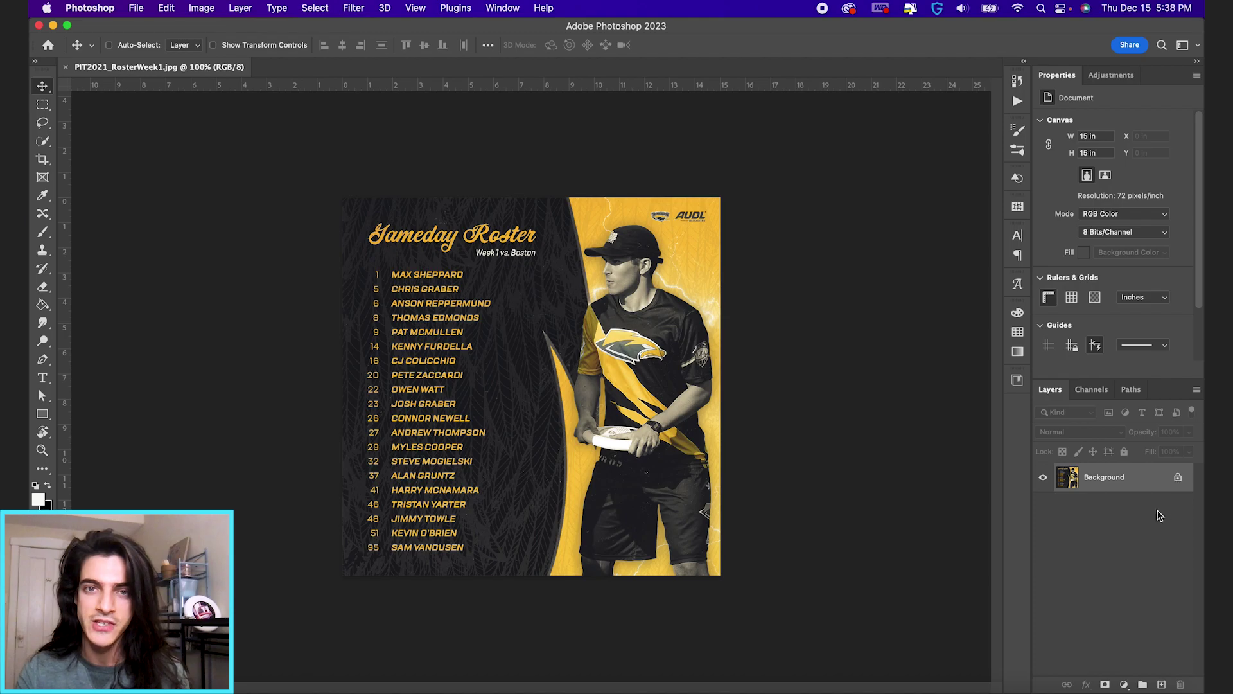
Step: Unlock the background, duplicate it as Layer 0 copy, and zoom in on the subtitle
left_click(1178, 480)
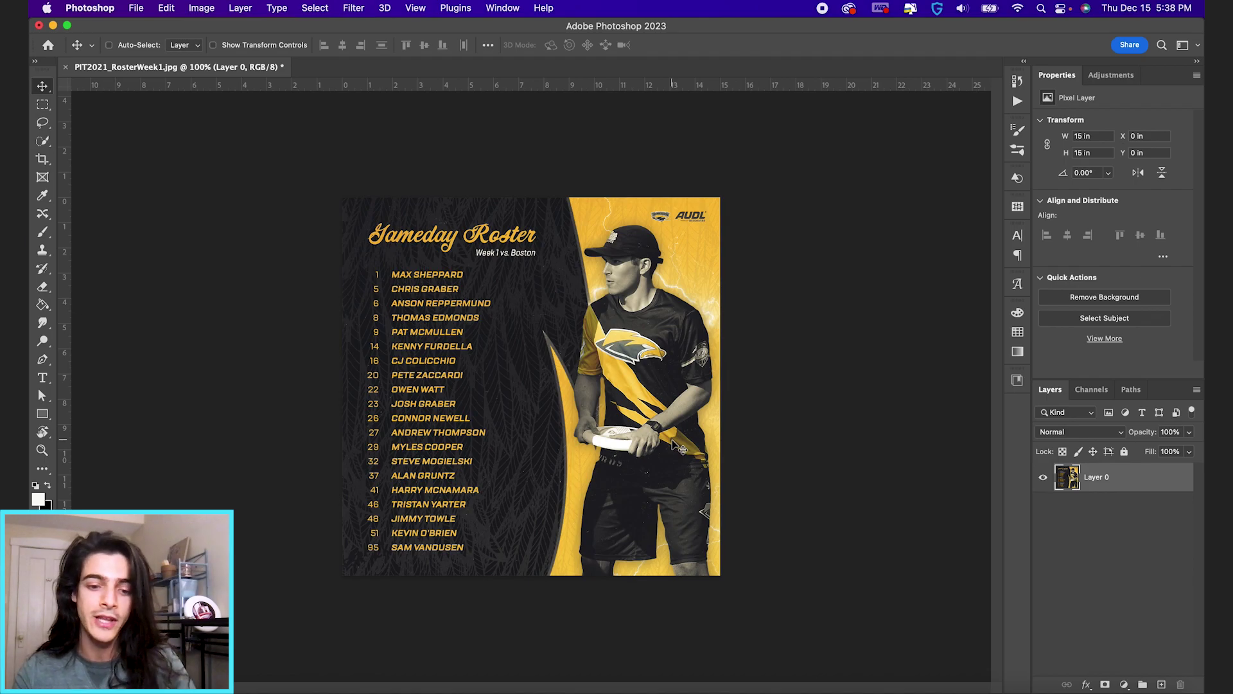
key("super+j")
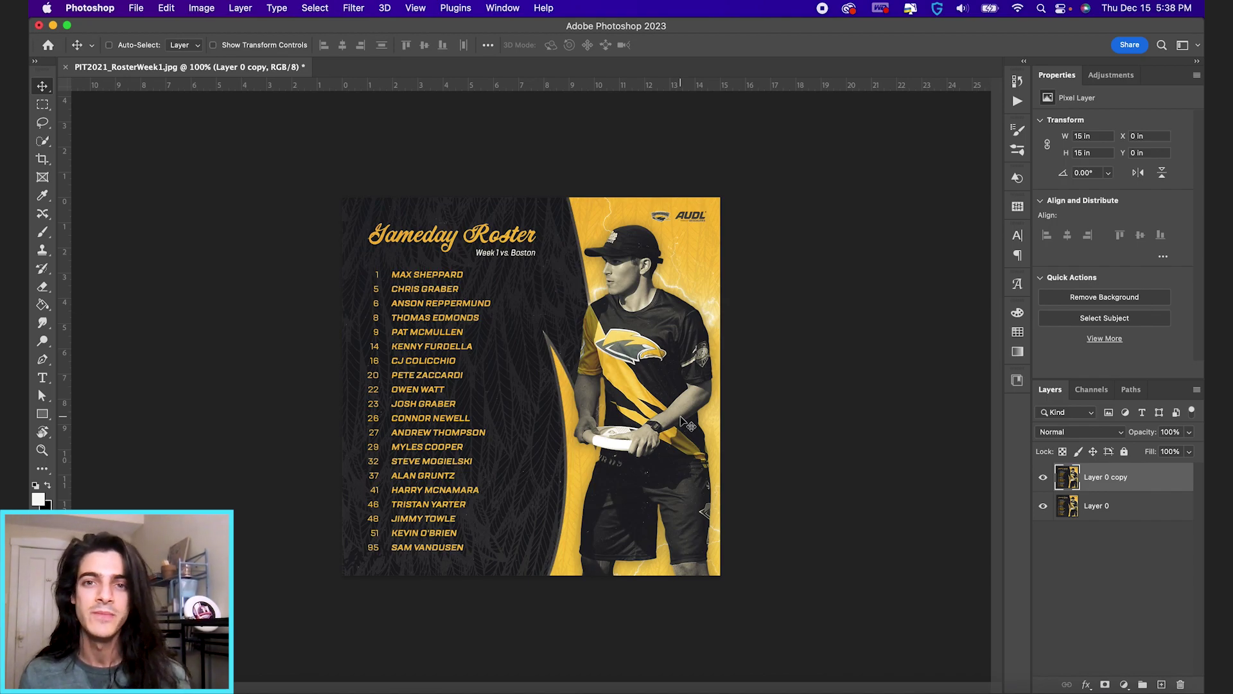
scroll(686, 424, "up", 5)
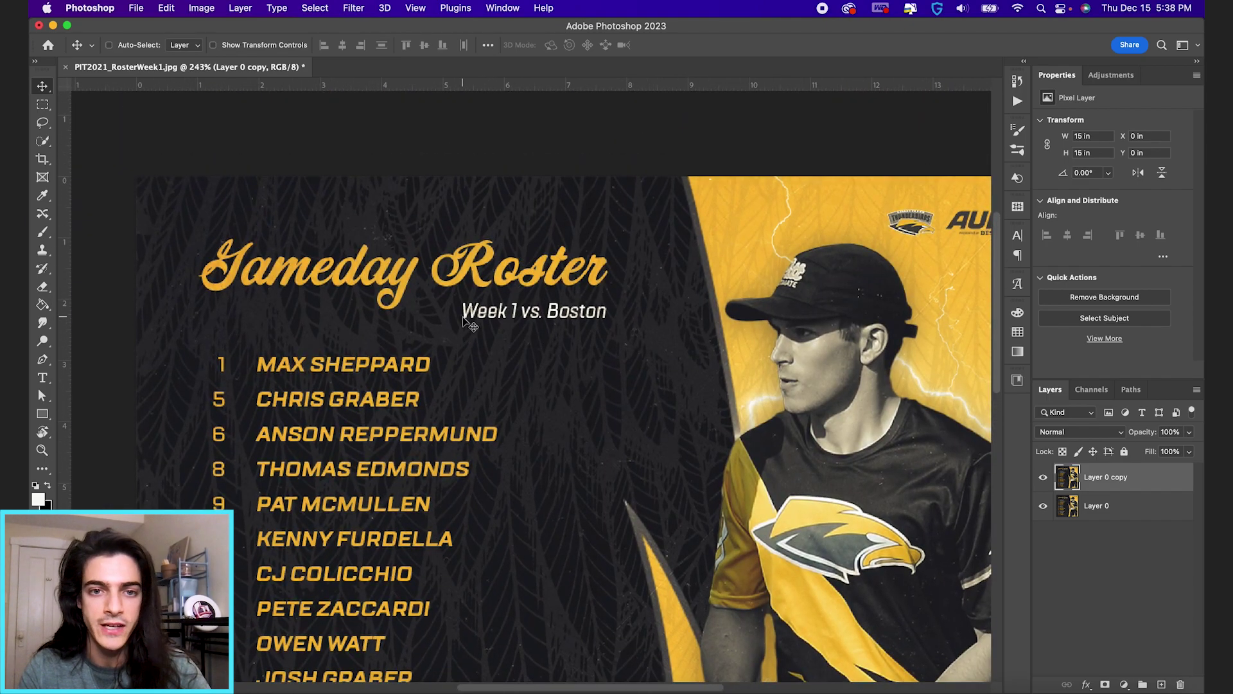
scroll(530, 297, "up", 4)
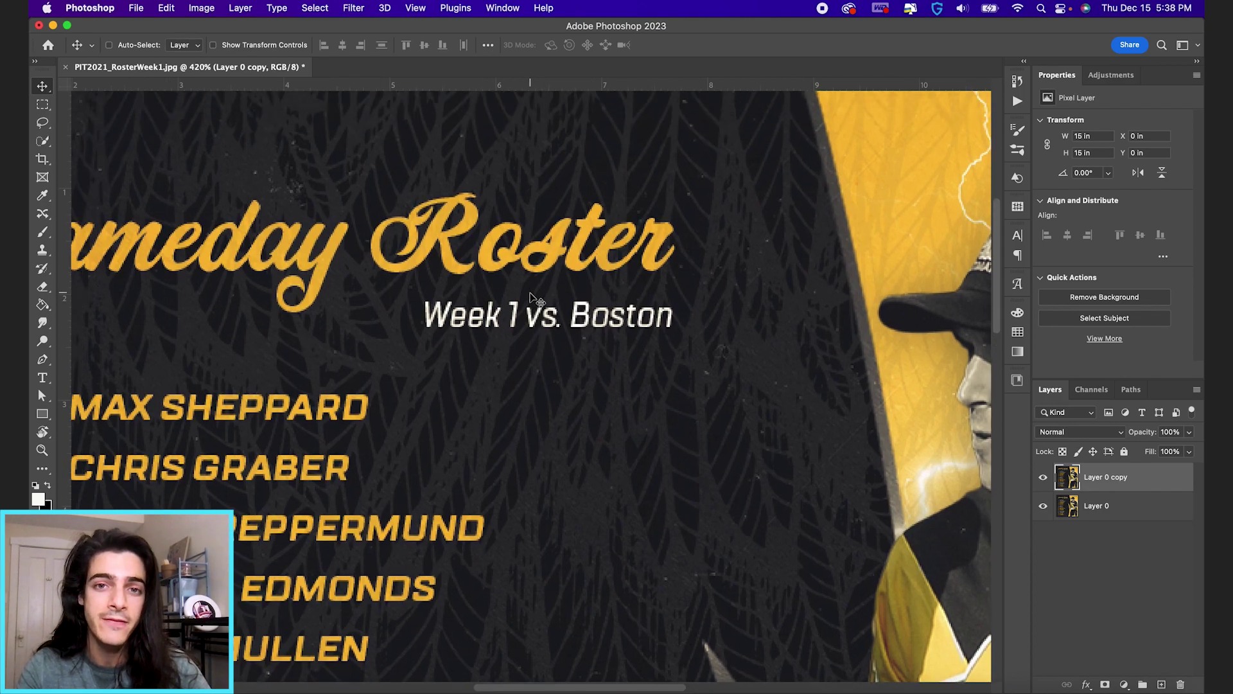
key("m")
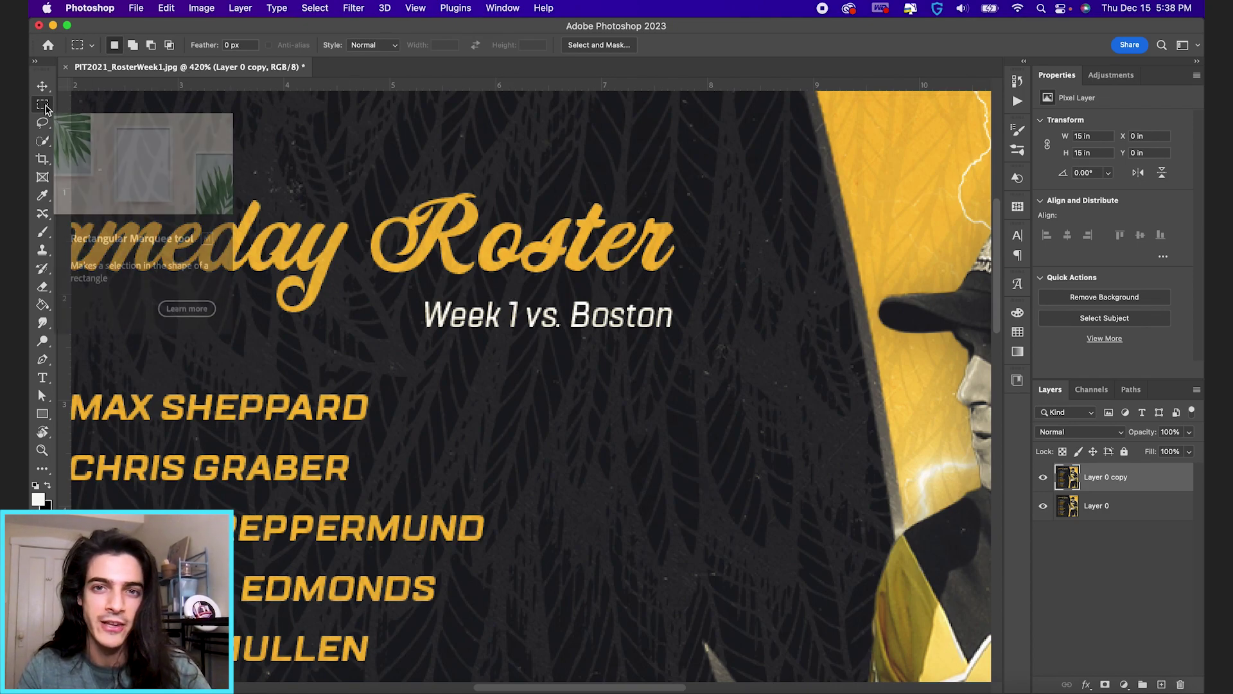
Step: Run Match Font on the selected 'Week 1 vs. Boston' subtitle and confirm Industry Medium
left_click_drag(419, 295, 679, 335)
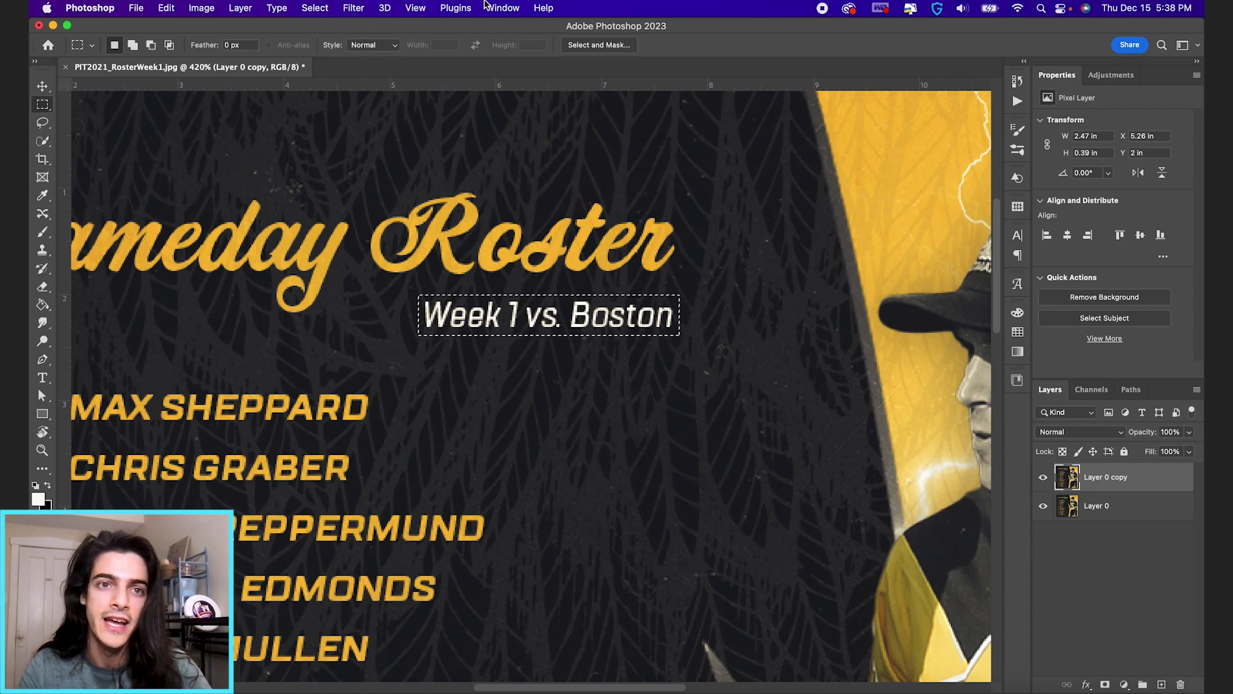
left_click(276, 7)
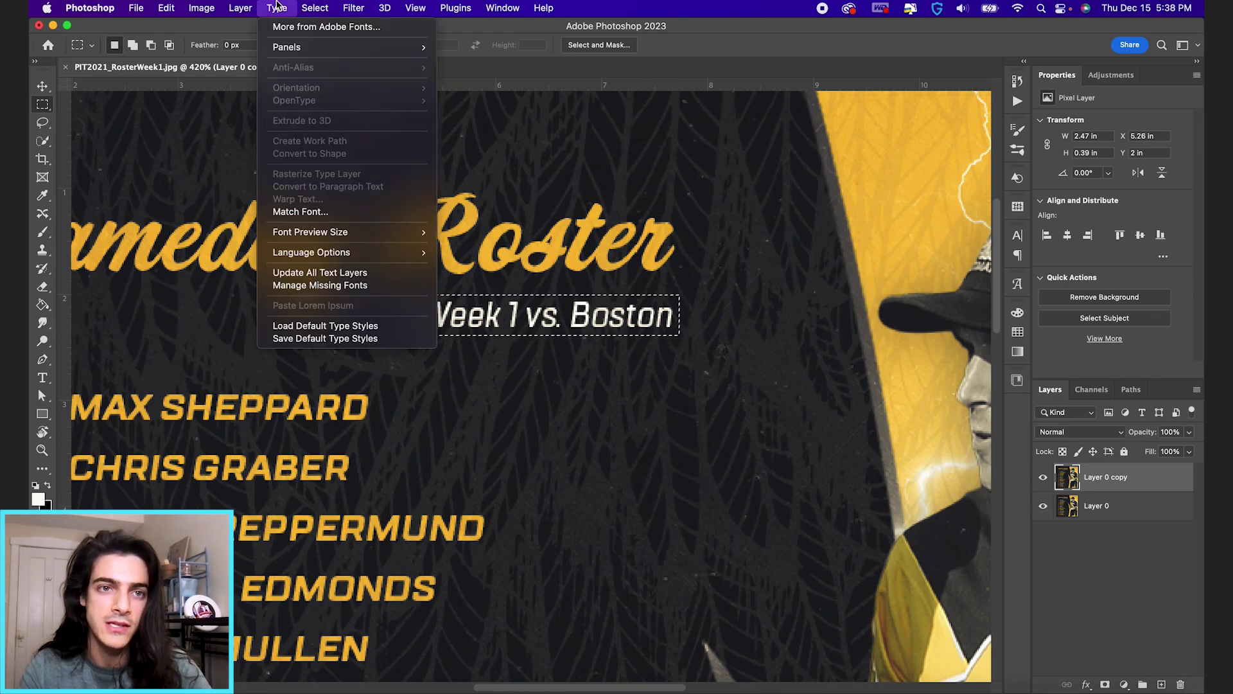
left_click(321, 220)
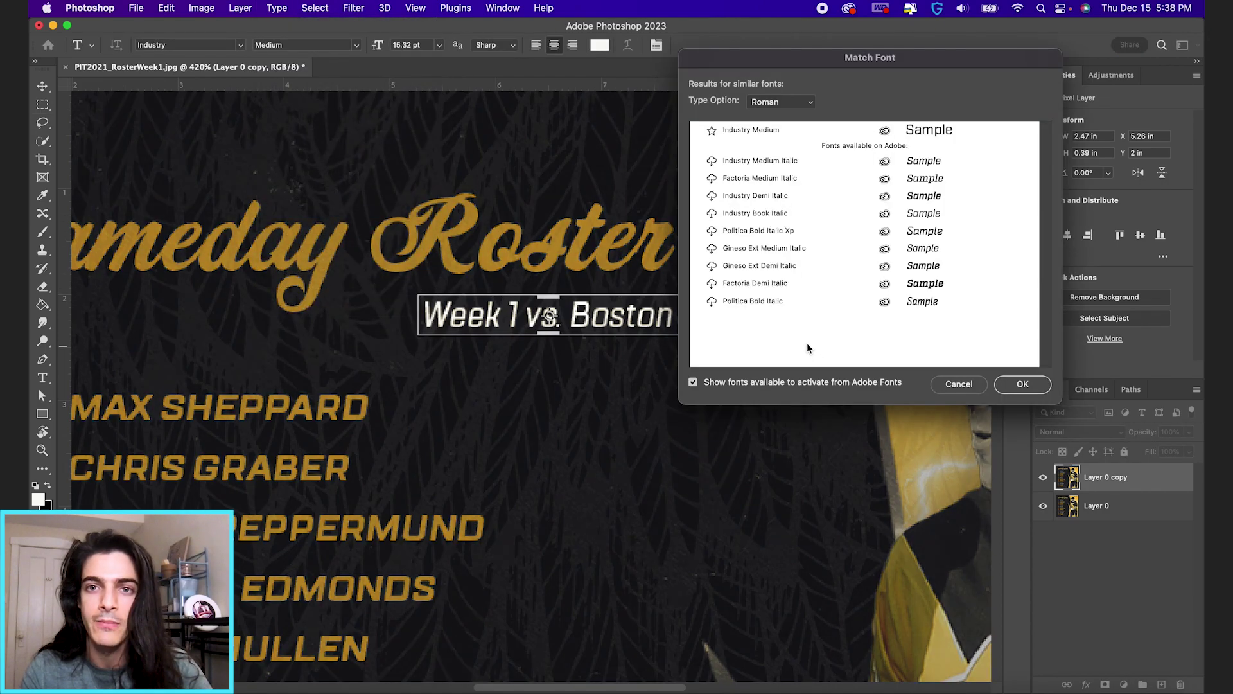
left_click(766, 133)
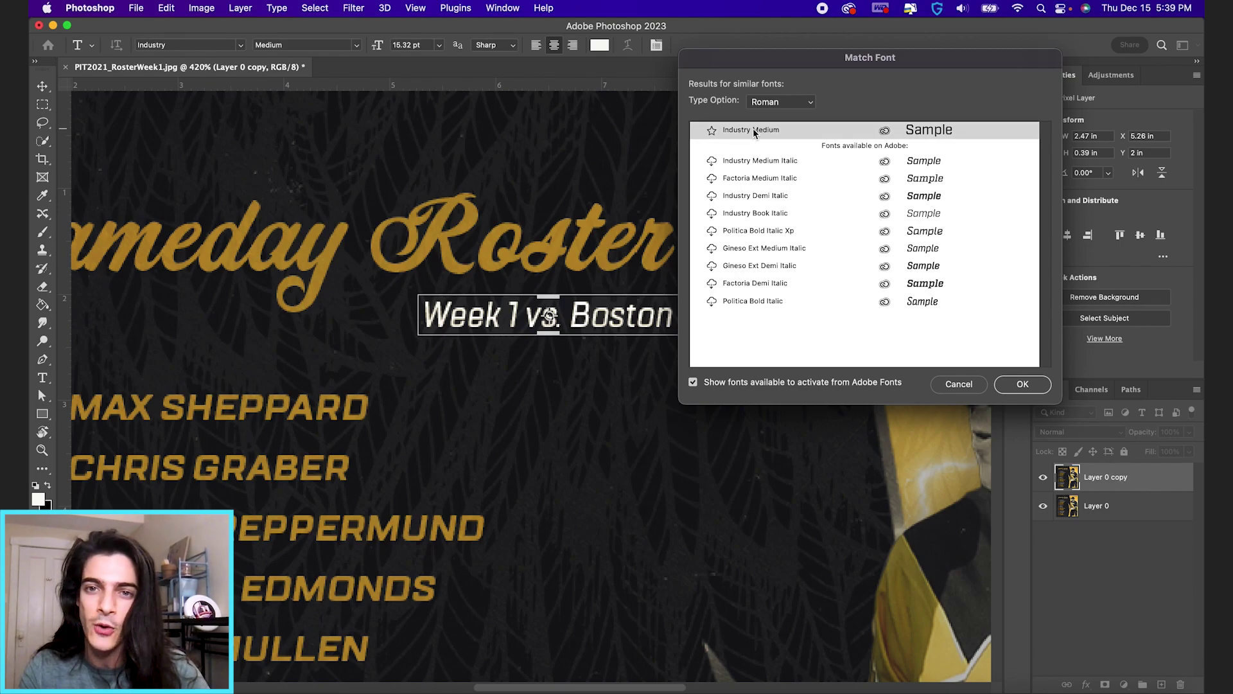
left_click(1030, 387)
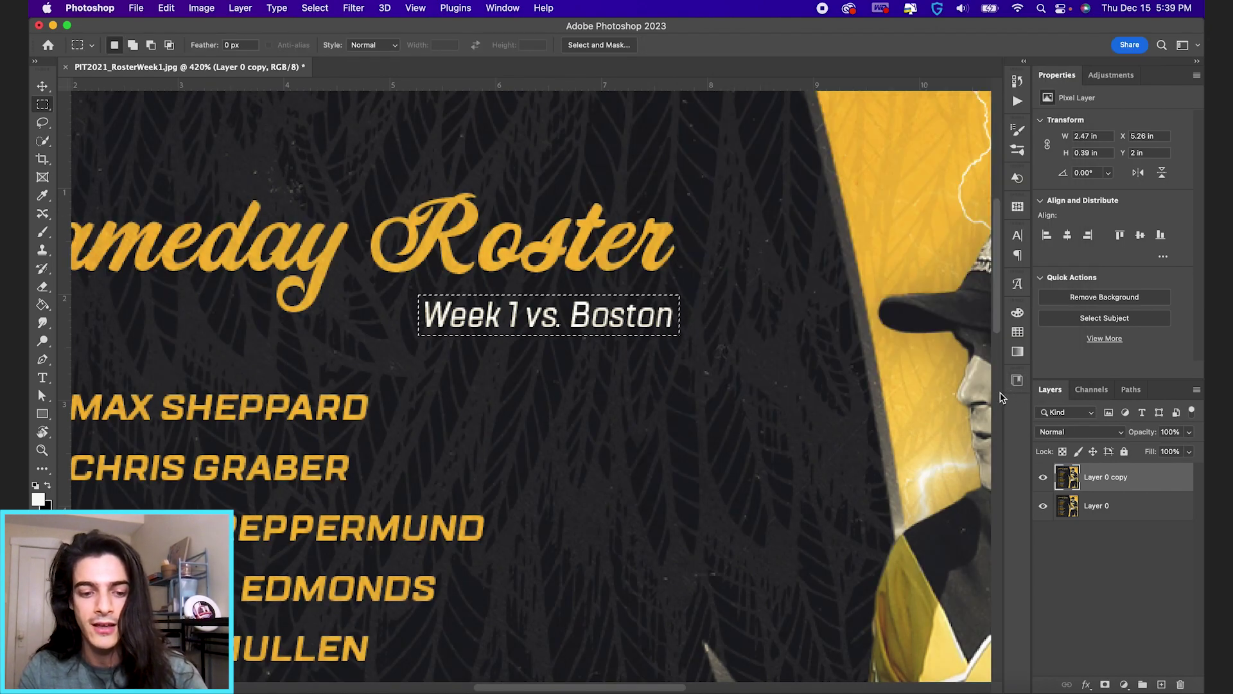
key("super+d")
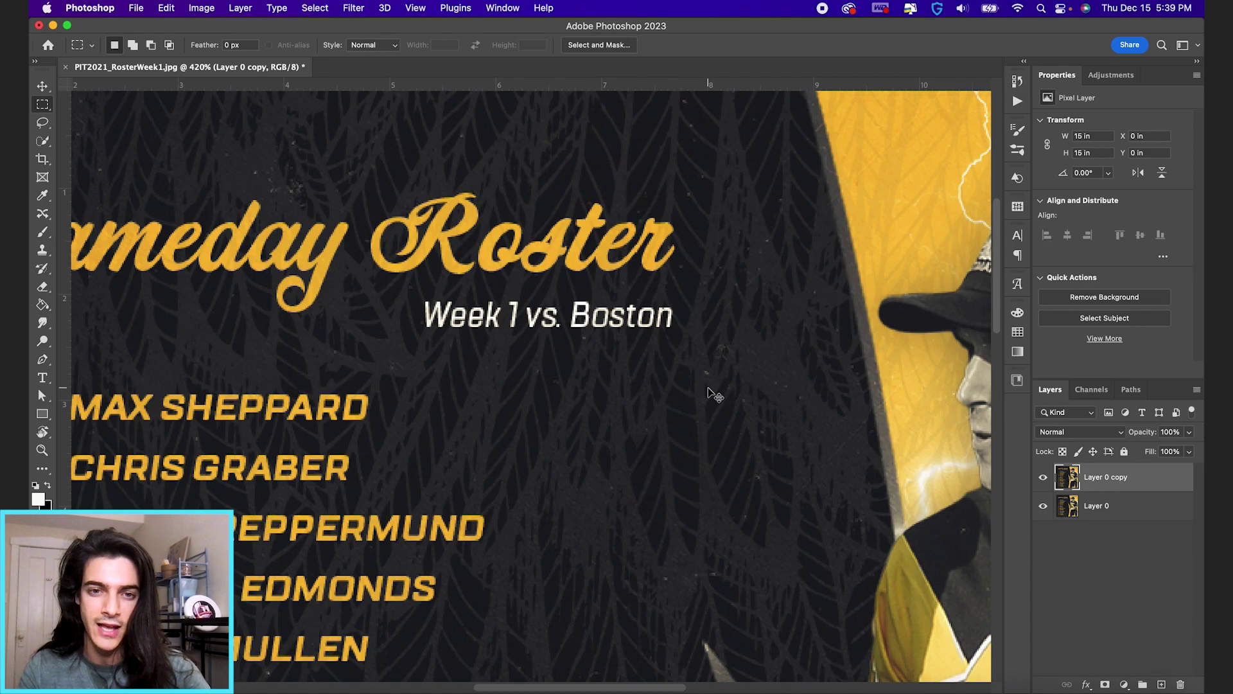
Step: Add a new layer and type 'Week 1 vs. Boston' below the original subtitle
left_click(1161, 685)
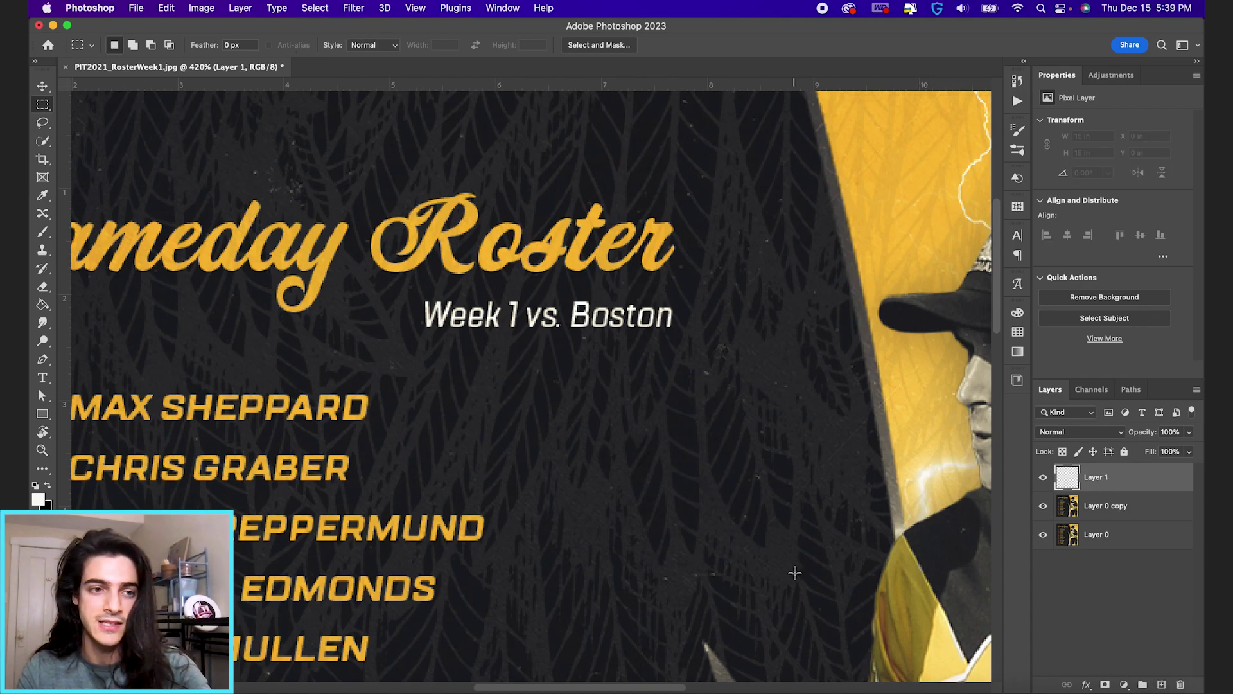
key("t")
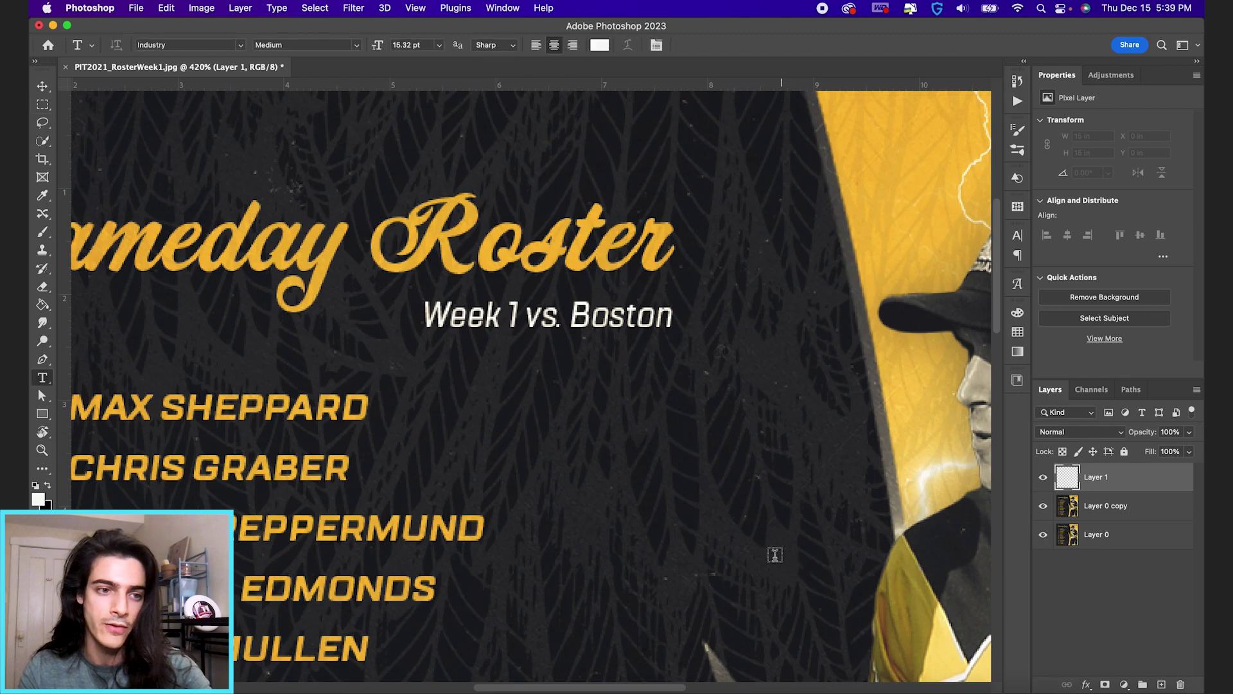
left_click(557, 419)
type("Week 1 vs. Boston")
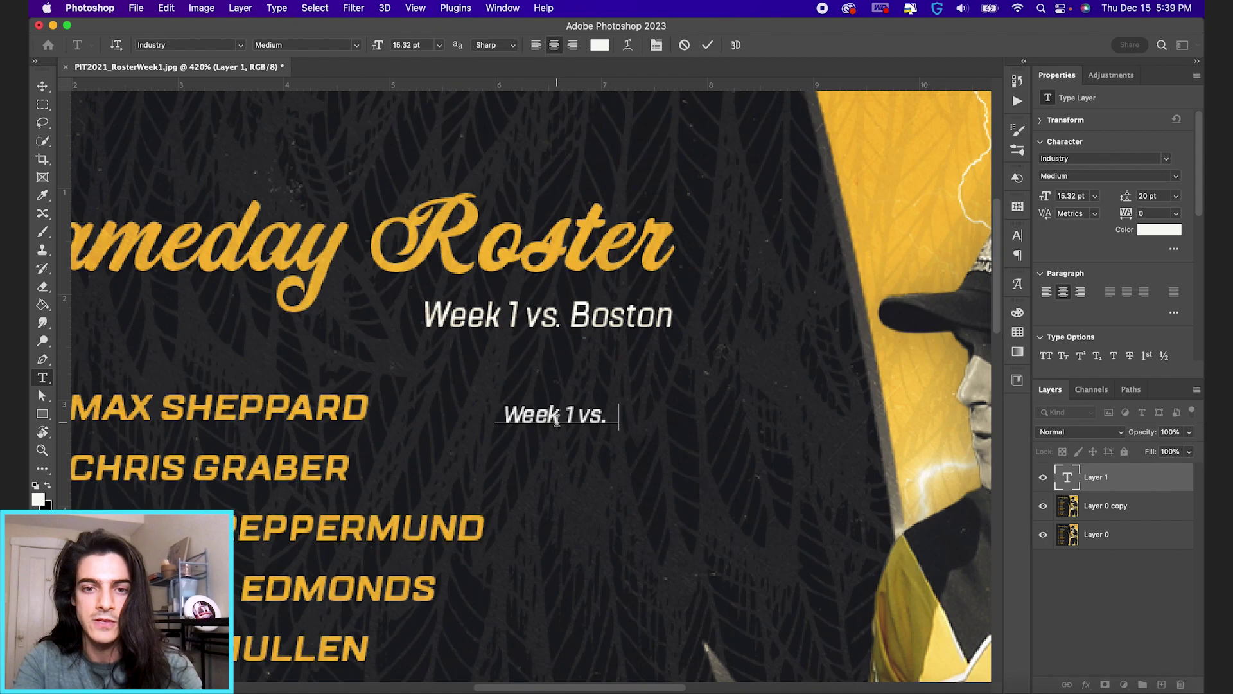
left_click(707, 45)
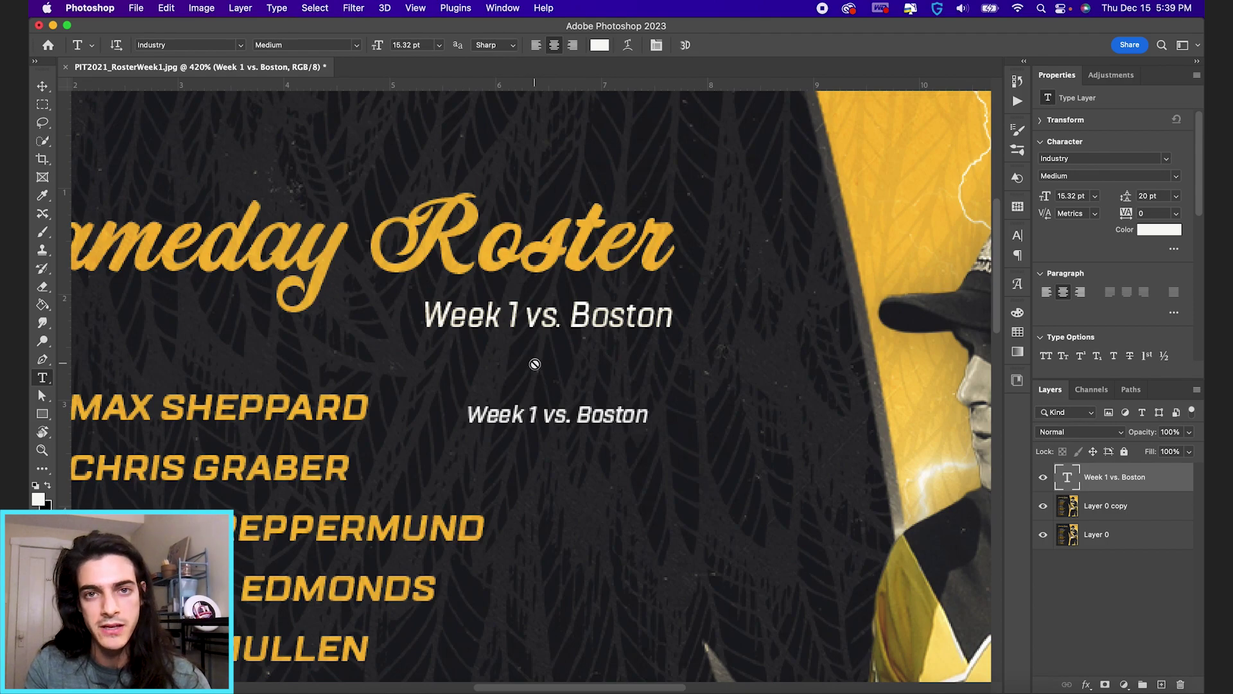
key("b")
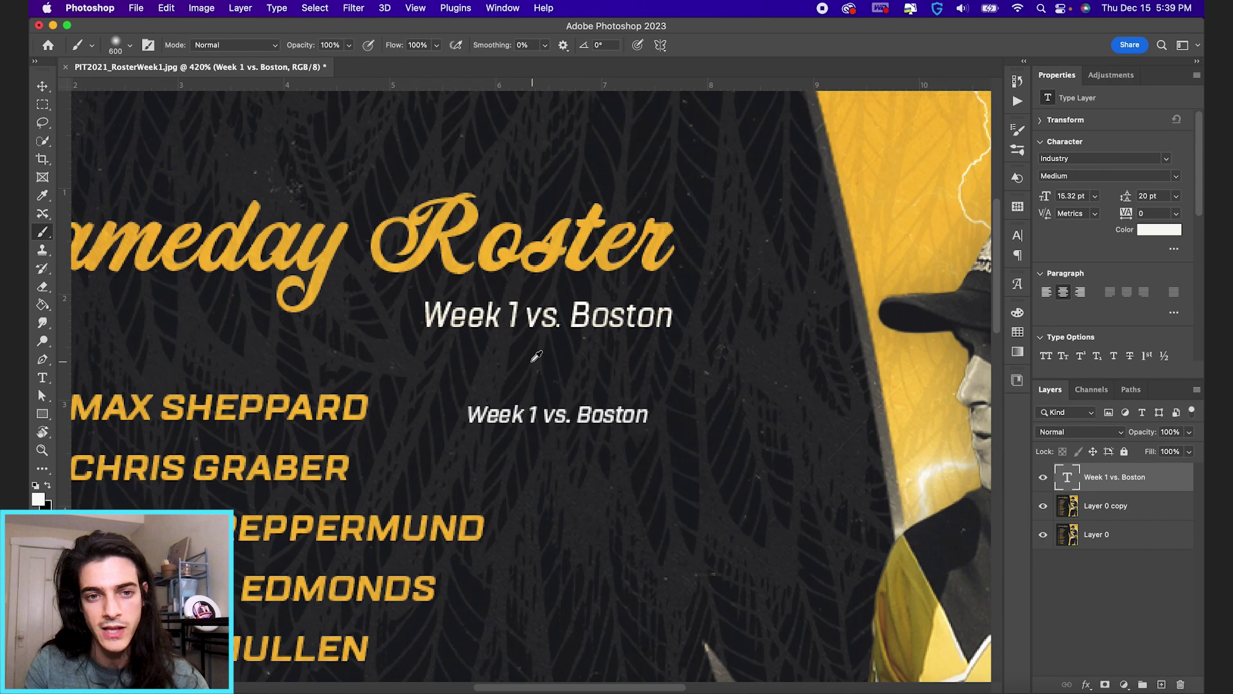
Step: Sample colours from the canvas, including the yellow of the Roster title
left_click(502, 350, "alt")
left_click_drag(505, 347, 489, 299)
scroll(931, 206, "right", 3)
left_click(509, 278, "alt")
Step: Select all of the new subtitle text and make it white
key("t")
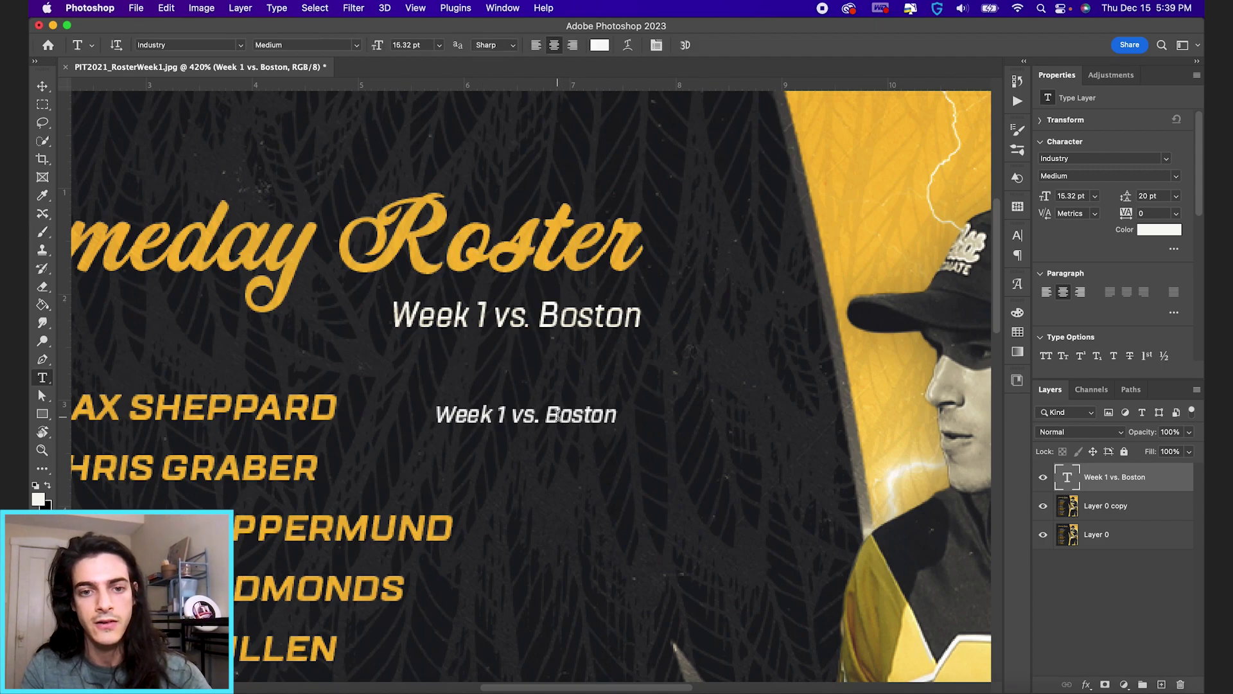
left_click(558, 415)
key("super+a")
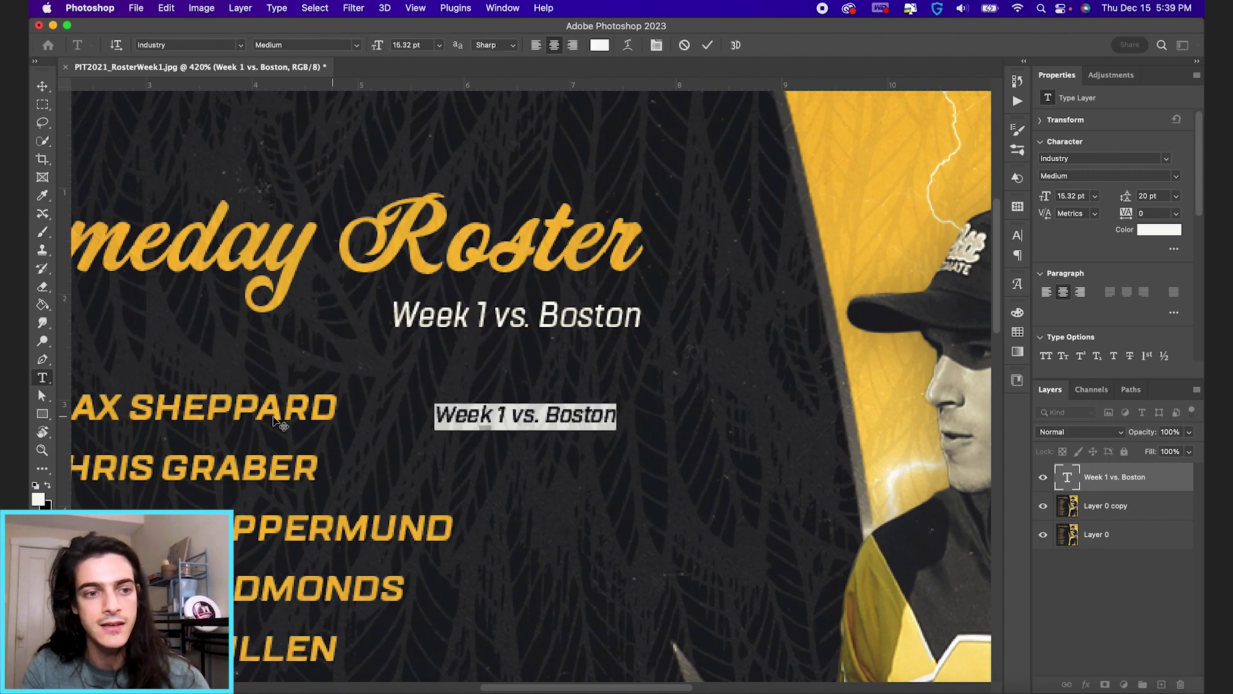
left_click(48, 487)
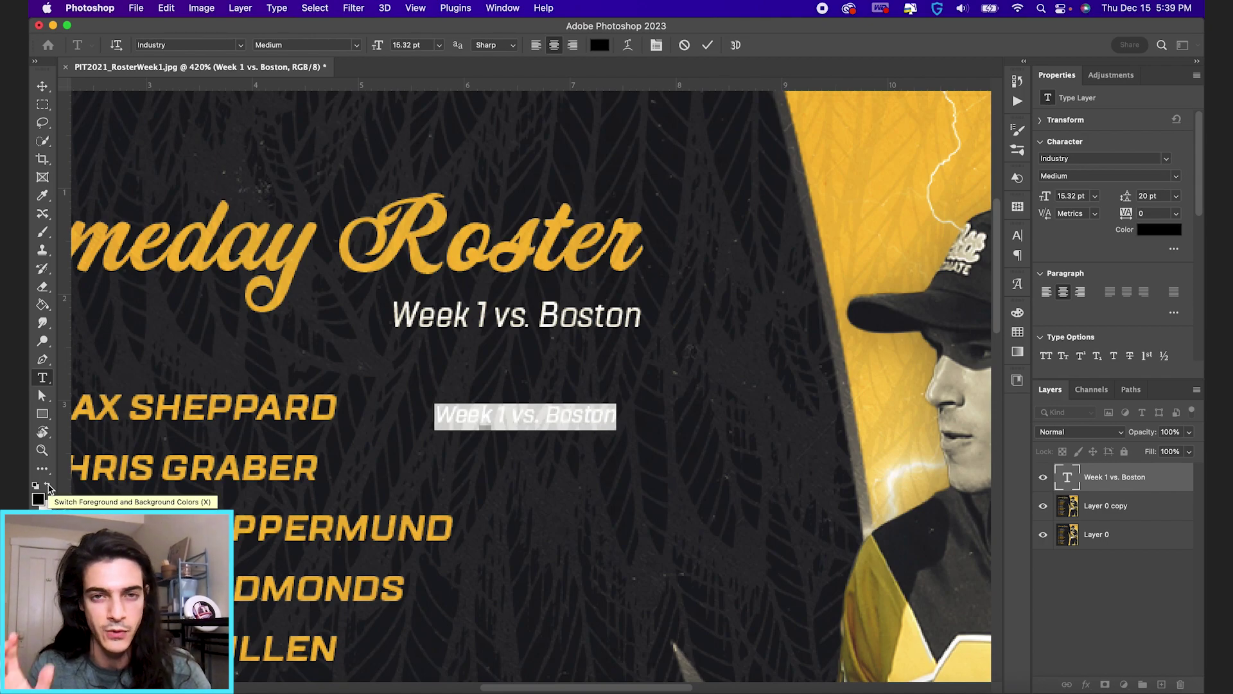
left_click(48, 487)
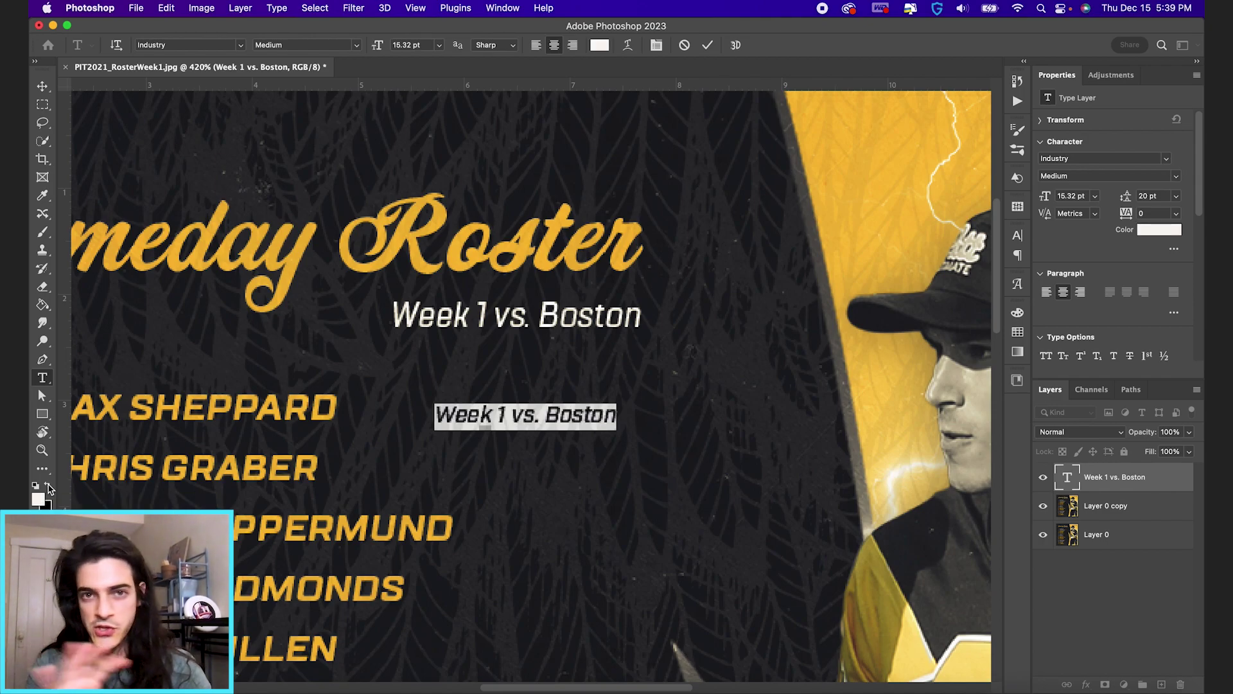
left_click(707, 45)
Step: Move the new text onto the original subtitle, left-align it and set it to 23 pt
key("v")
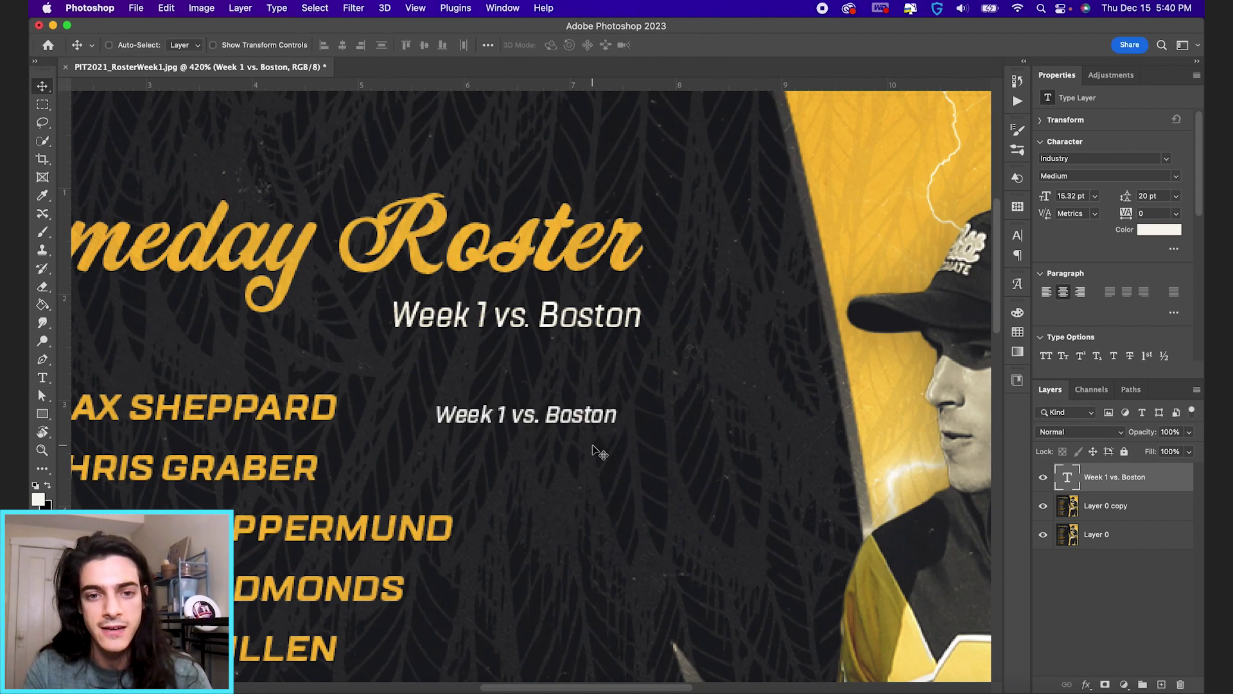
left_click_drag(600, 448, 555, 355)
key("t")
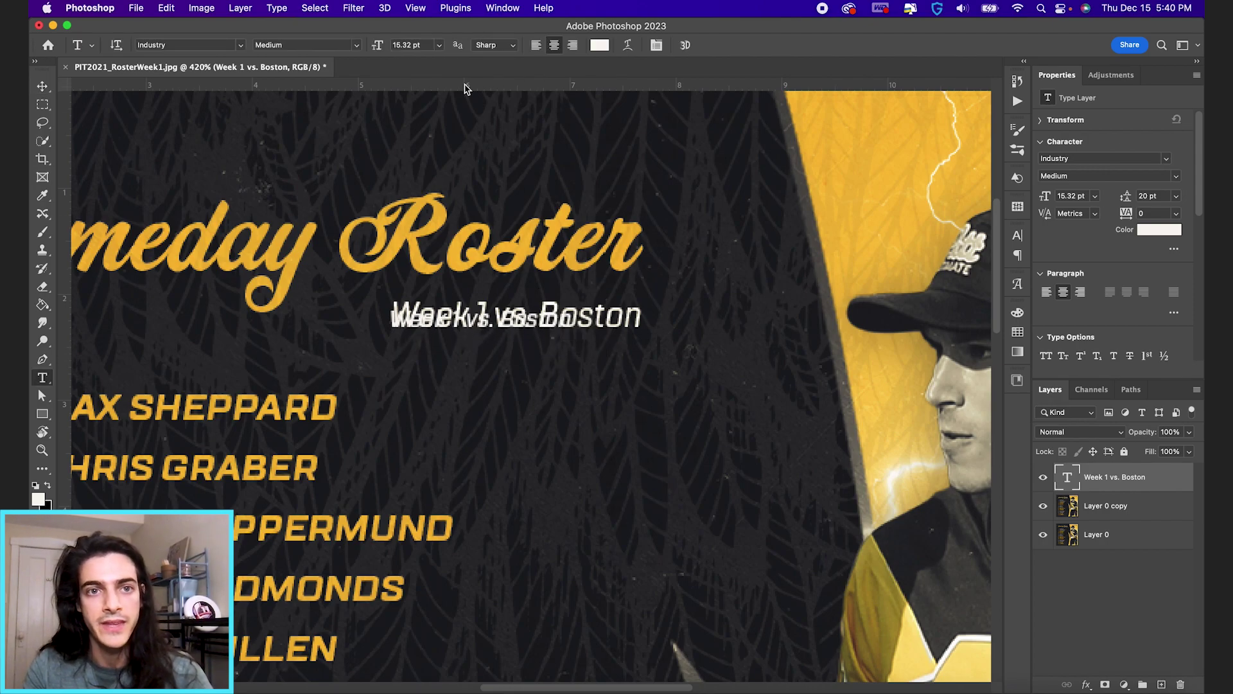
left_click_drag(377, 51, 380, 51)
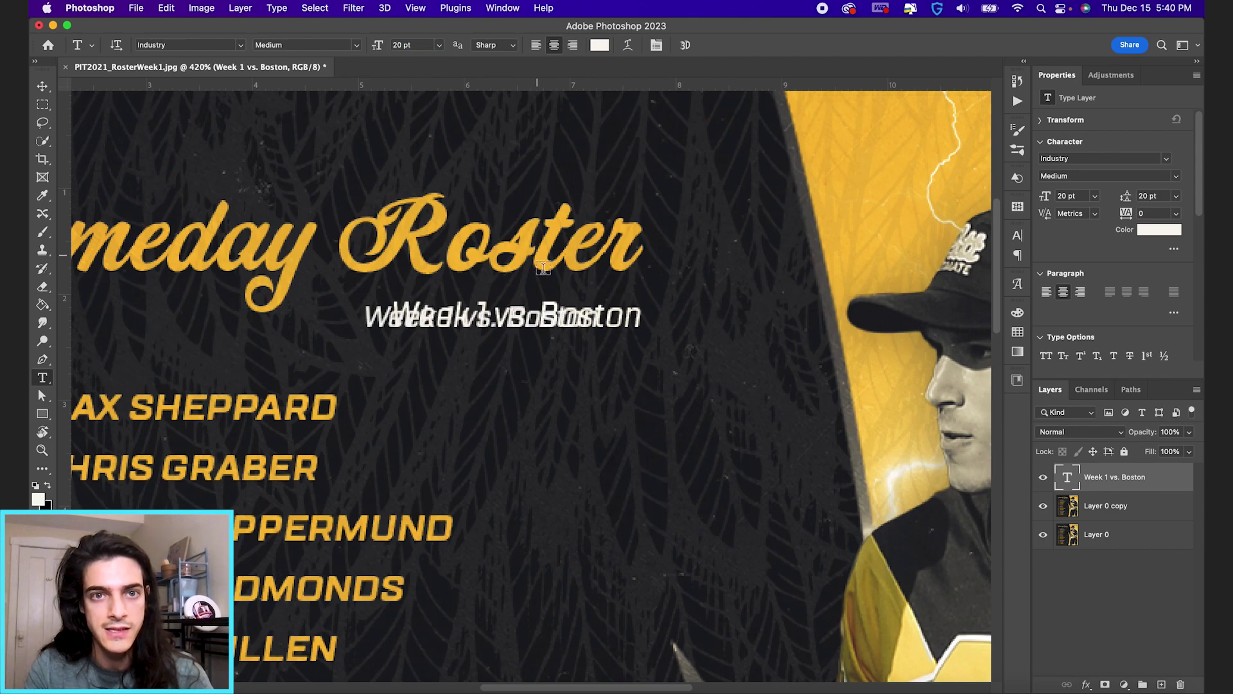
left_click(537, 46)
key("v")
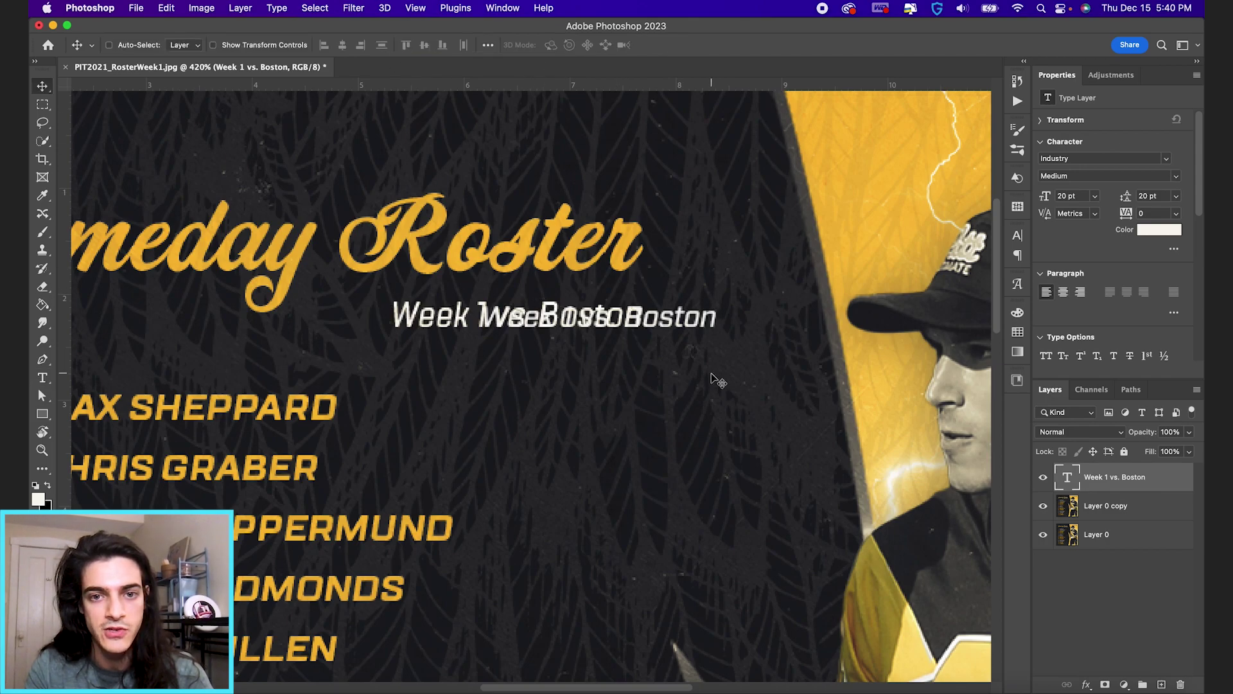
left_click_drag(711, 342, 631, 346)
key("t")
left_click(378, 48)
key("Up")
key("Up")
key("Up")
key("Return")
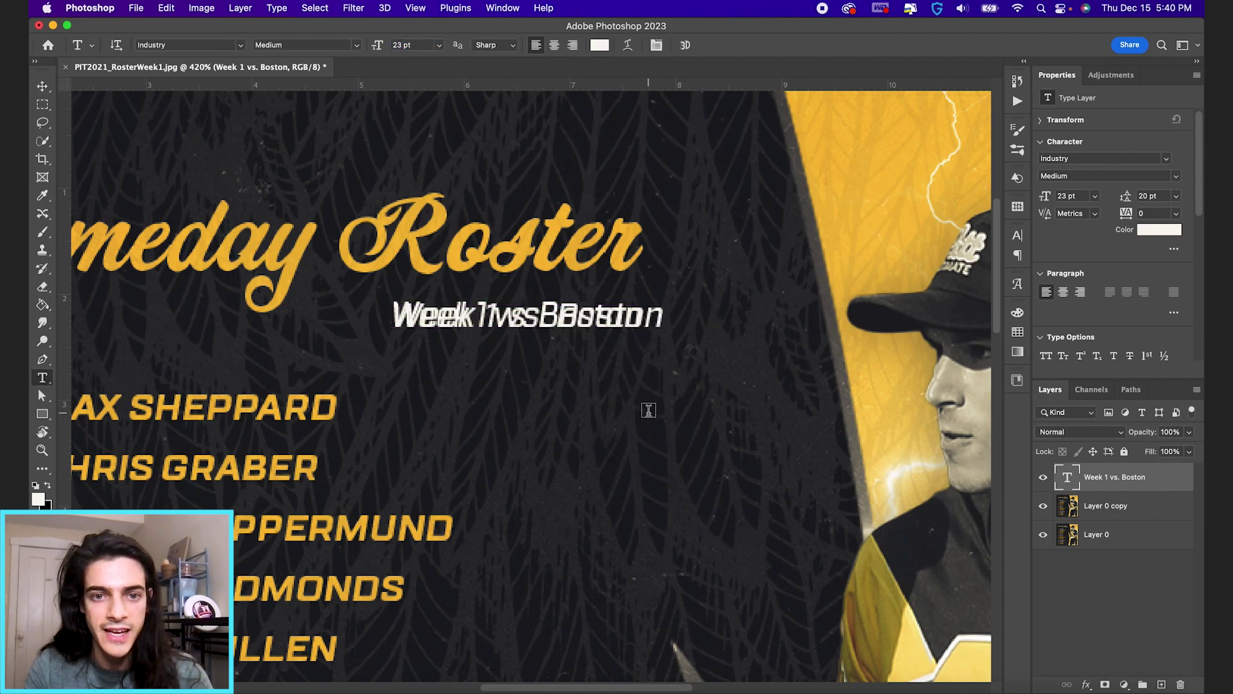
Step: Align the text over the original and narrow it to about 91.6% width
key("v")
left_click_drag(622, 343, 622, 383)
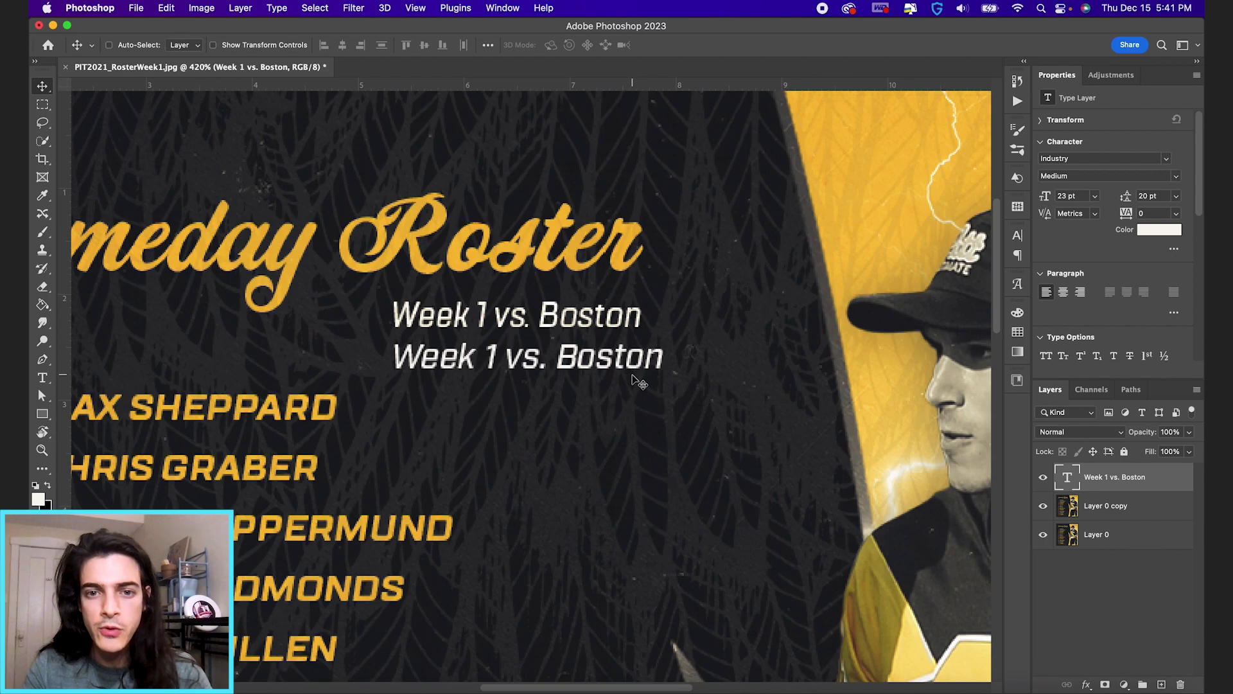
left_click_drag(621, 383, 617, 334)
key("super+t")
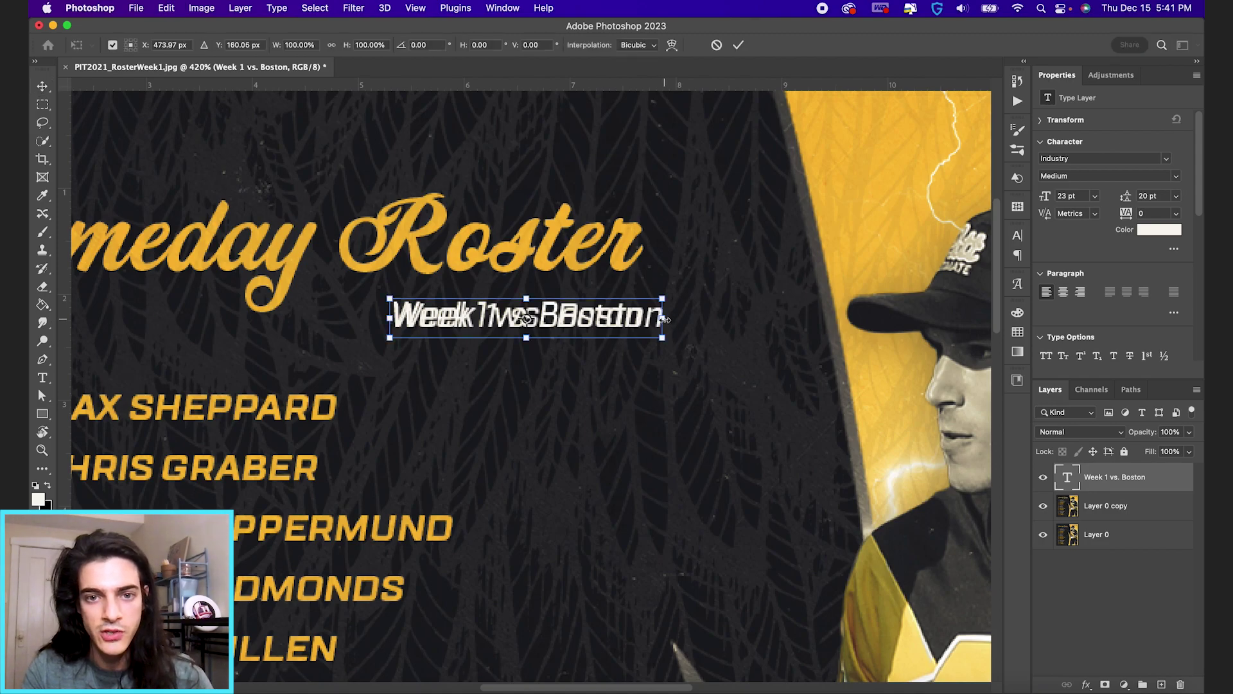
left_click_drag(665, 319, 644, 321)
key("Return")
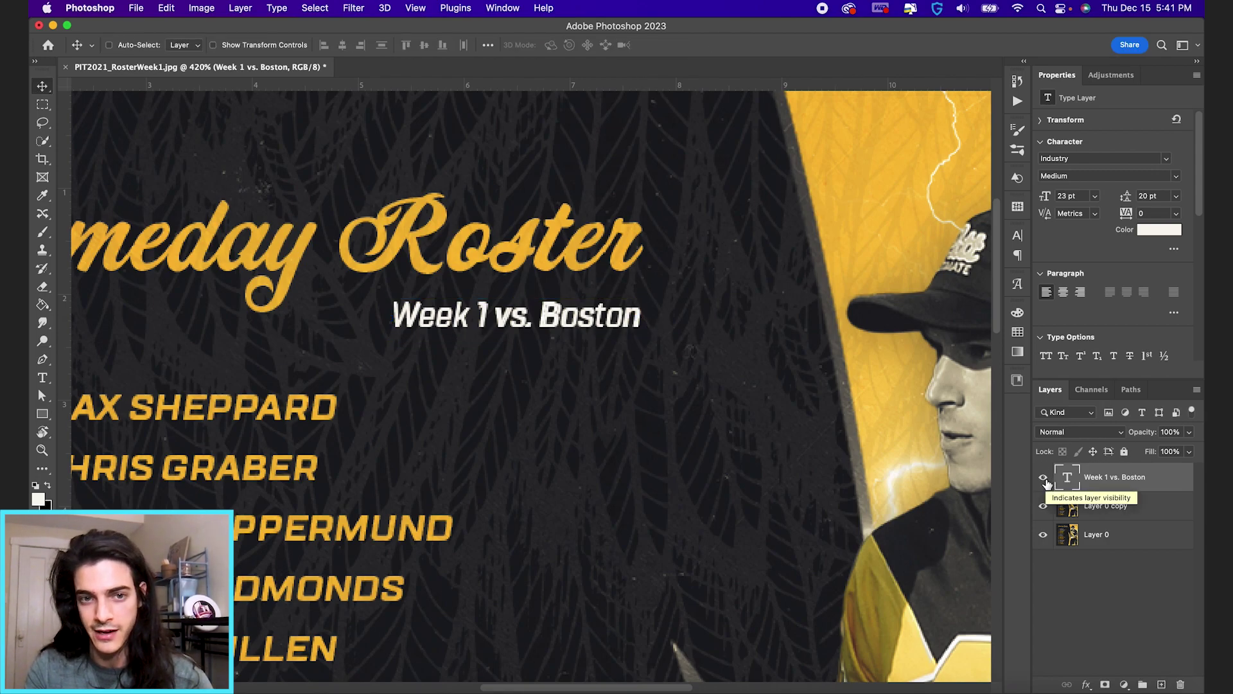
Step: Hide the new text layer and the original Layer 0, working on Layer 0 copy
left_click(1044, 478)
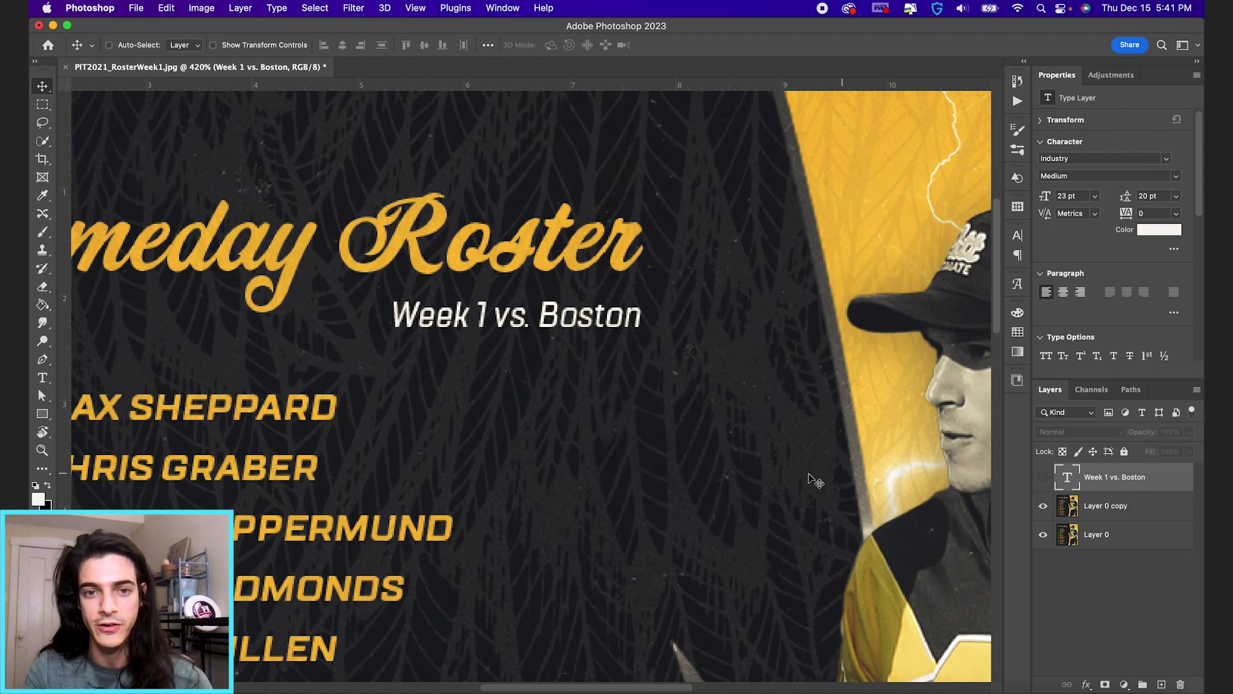
left_click(1067, 509)
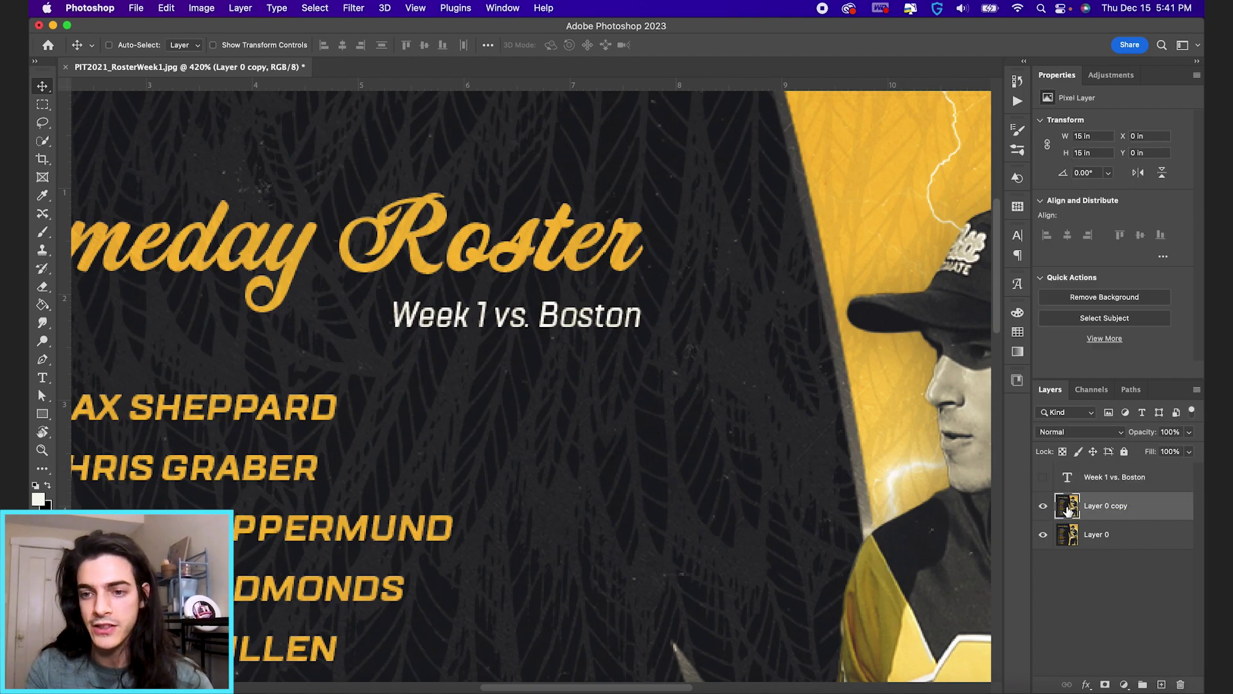
left_click(1043, 538)
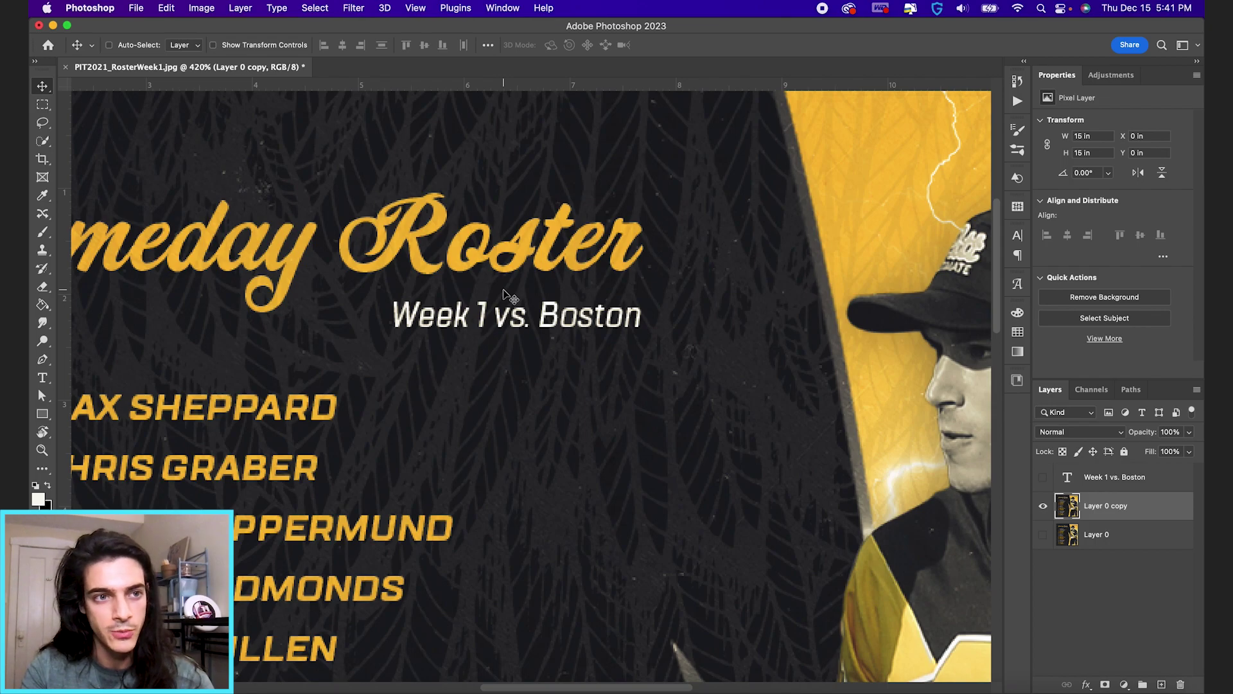
Step: Marquee the old subtitle and bring up Content-Aware Fill for that selection
key("m")
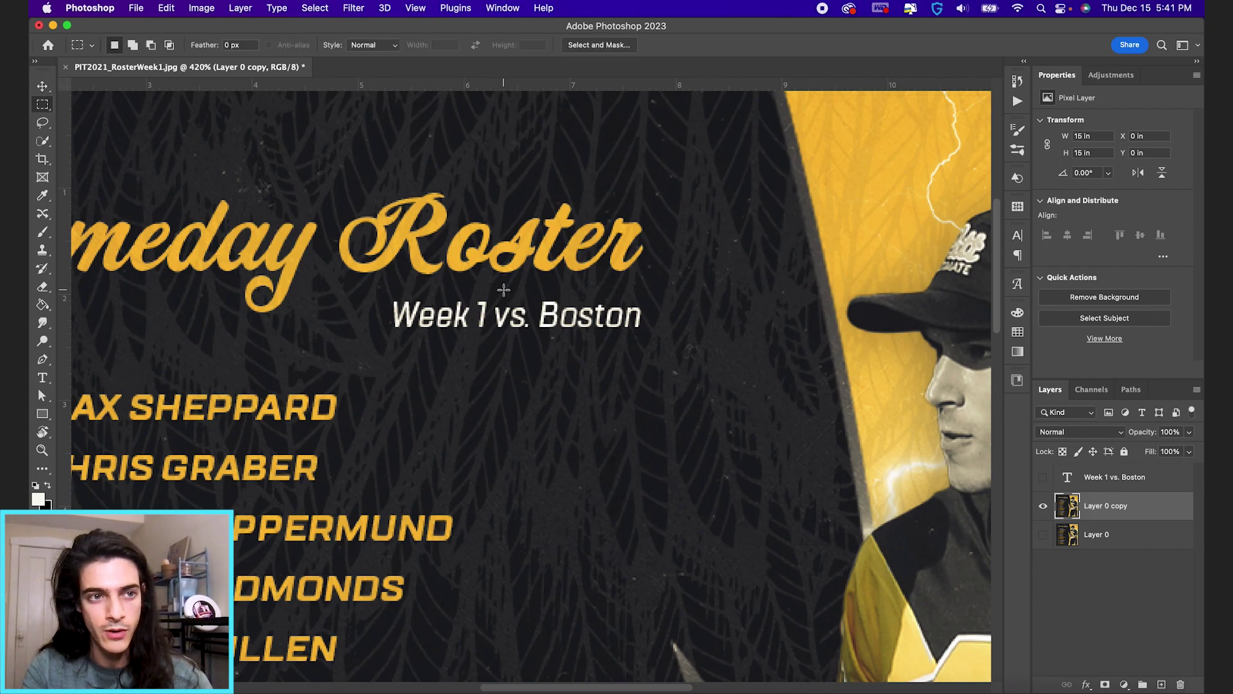
left_click_drag(388, 297, 645, 333)
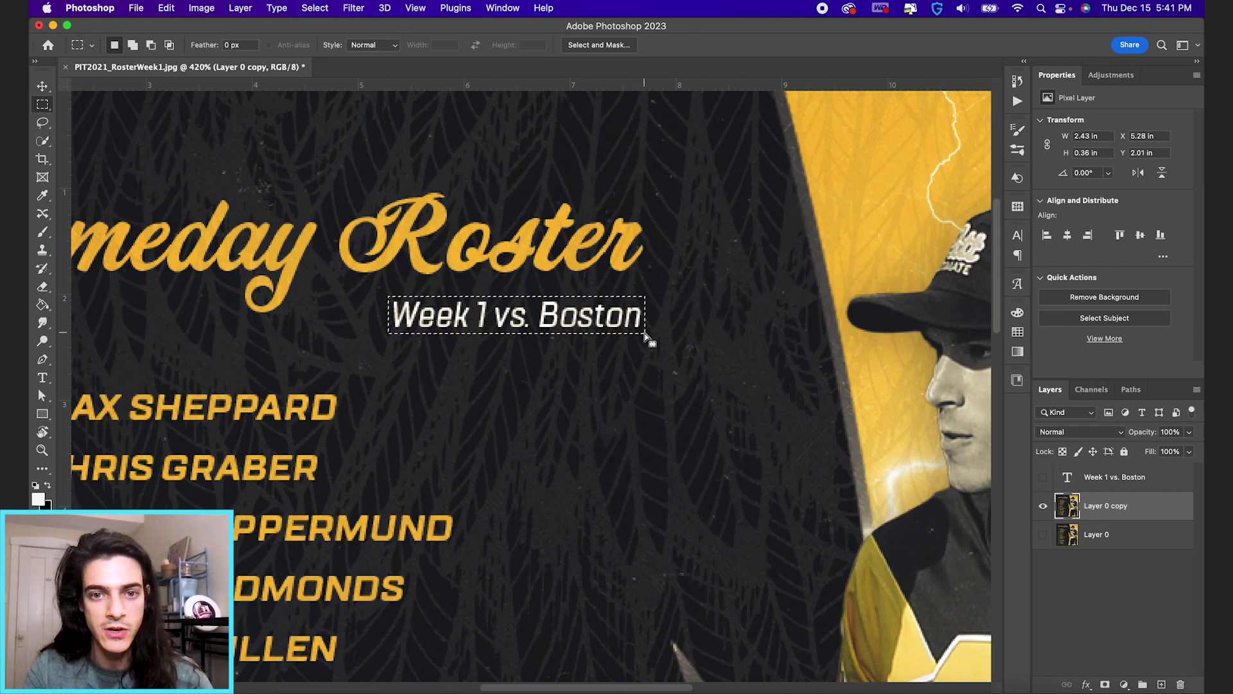
right_click(592, 319)
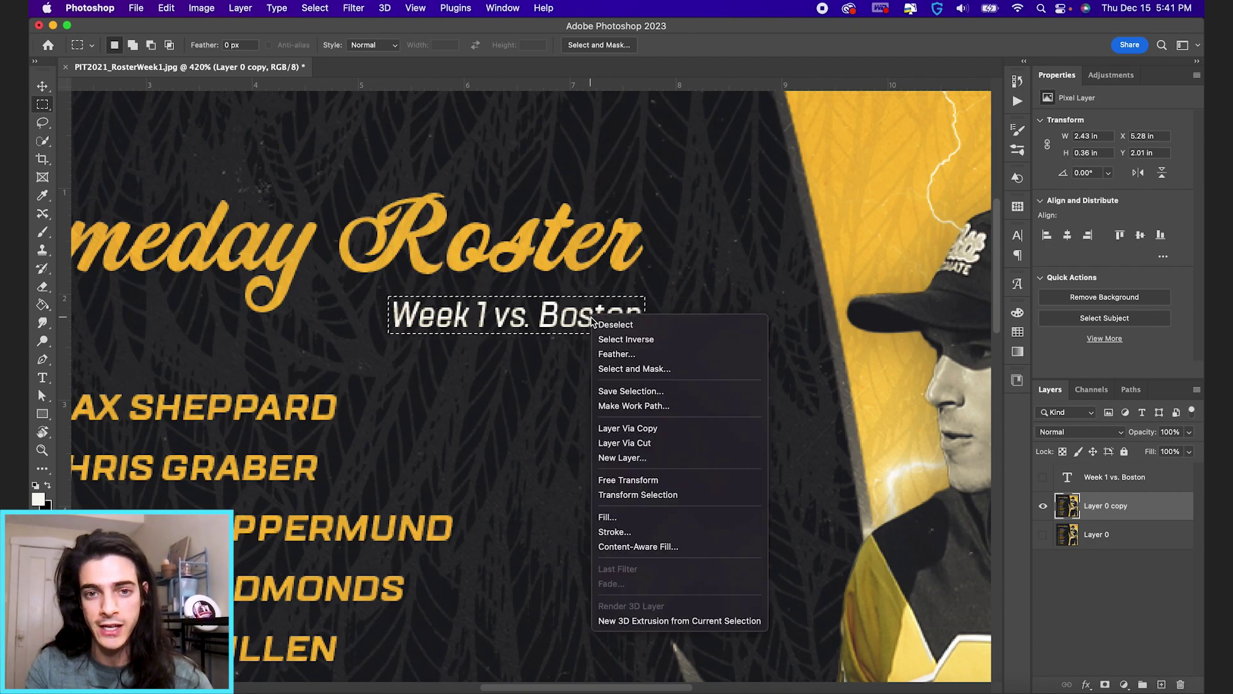
left_click(642, 546)
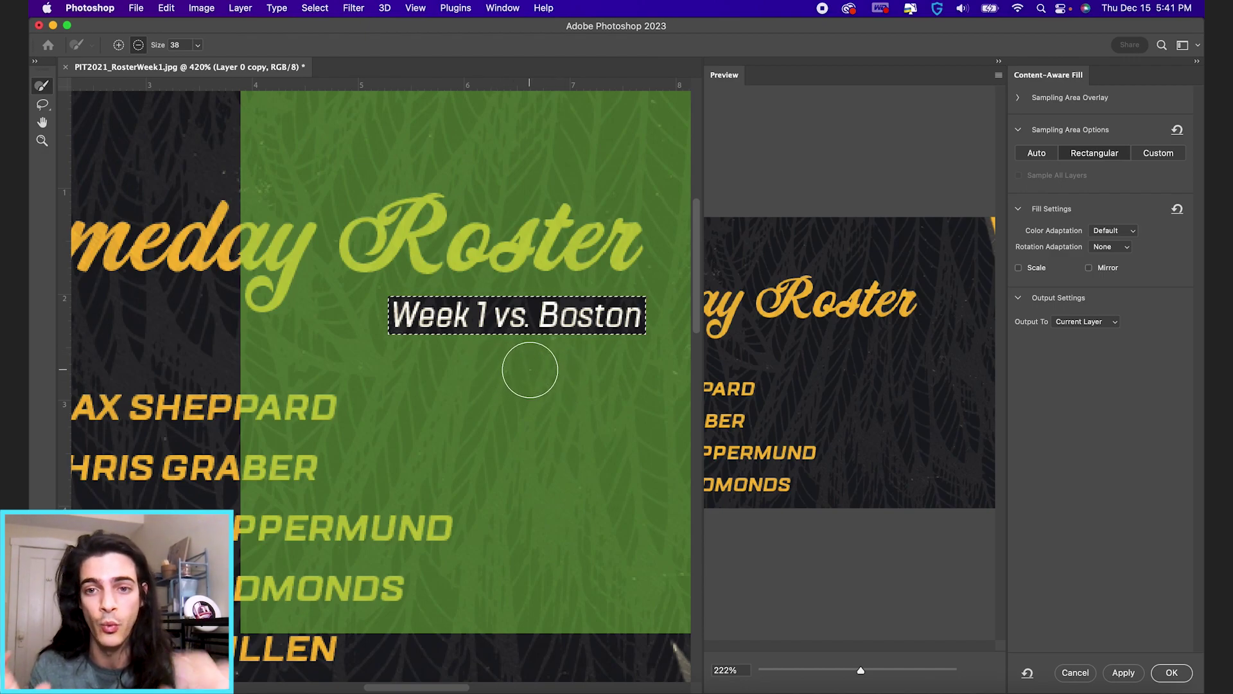
scroll(507, 404, "down", 5)
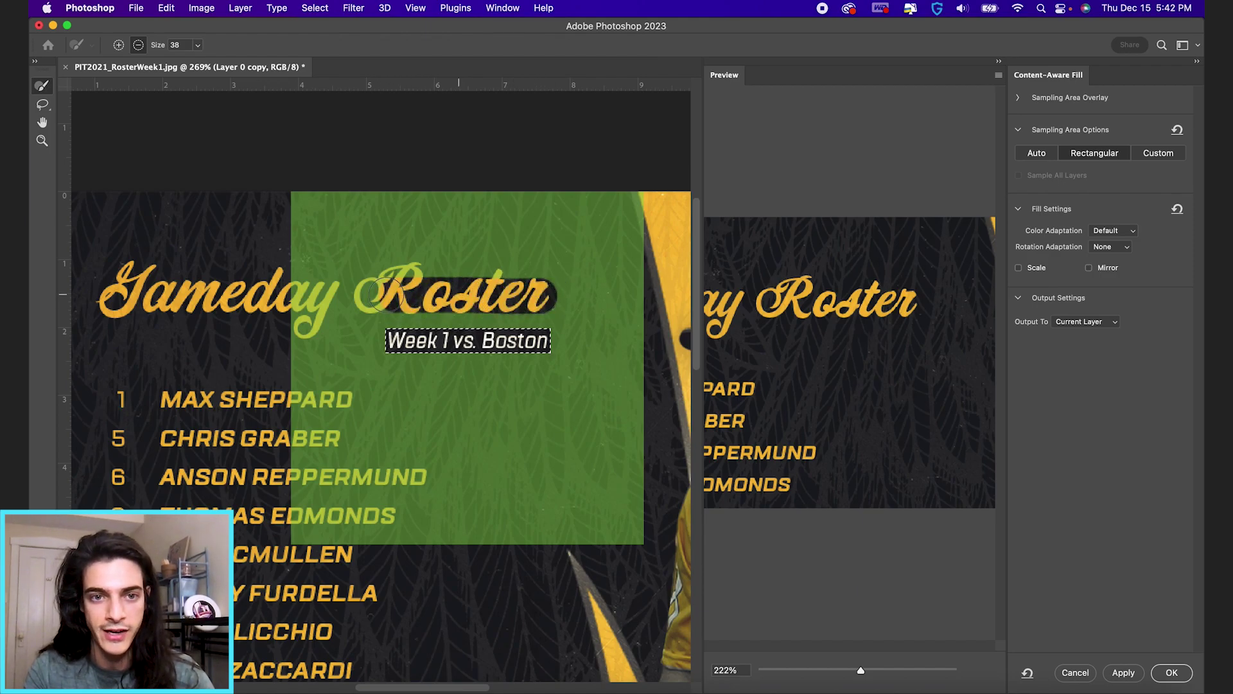
left_click_drag(371, 294, 276, 295)
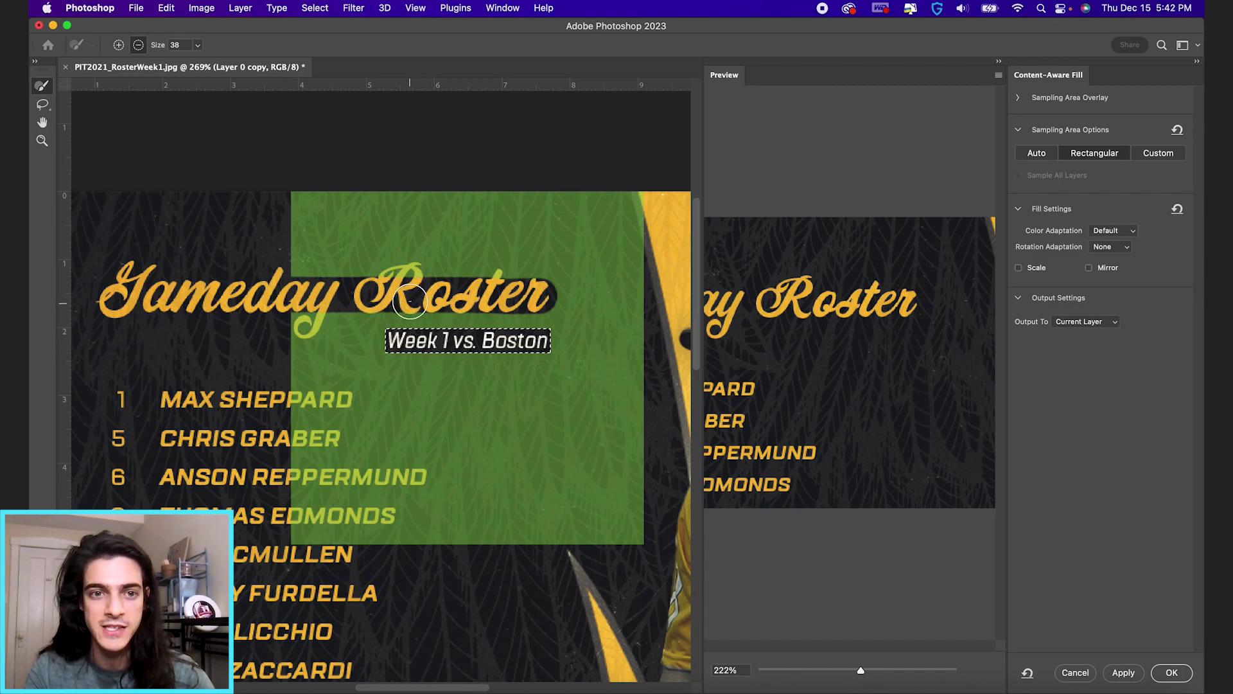
Step: Exclude the y descender, top player names and Roster edge from sampling, then apply the fill
left_click_drag(325, 301, 303, 318)
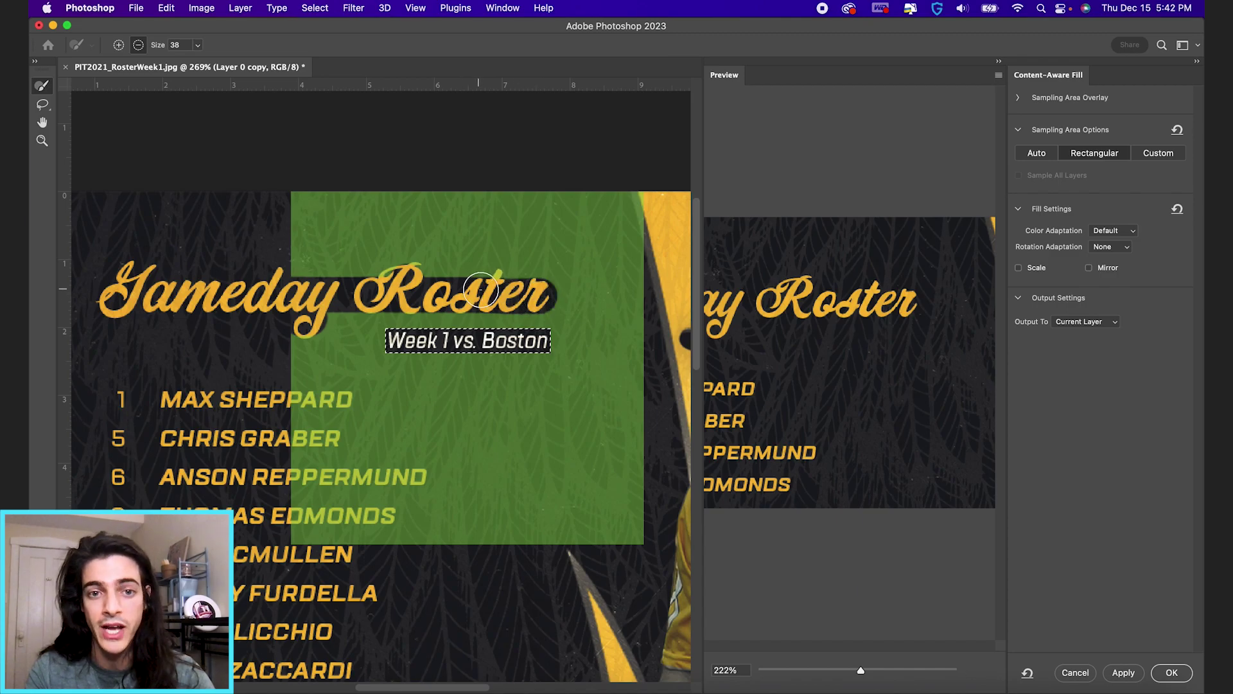
mouse_move(292, 400)
left_mouse_down()
mouse_move(338, 405)
mouse_move(293, 429)
mouse_move(318, 445)
mouse_move(300, 456)
mouse_move(316, 474)
mouse_move(419, 481)
mouse_move(290, 508)
mouse_move(319, 530)
mouse_move(395, 513)
mouse_move(338, 524)
mouse_move(374, 532)
left_mouse_up()
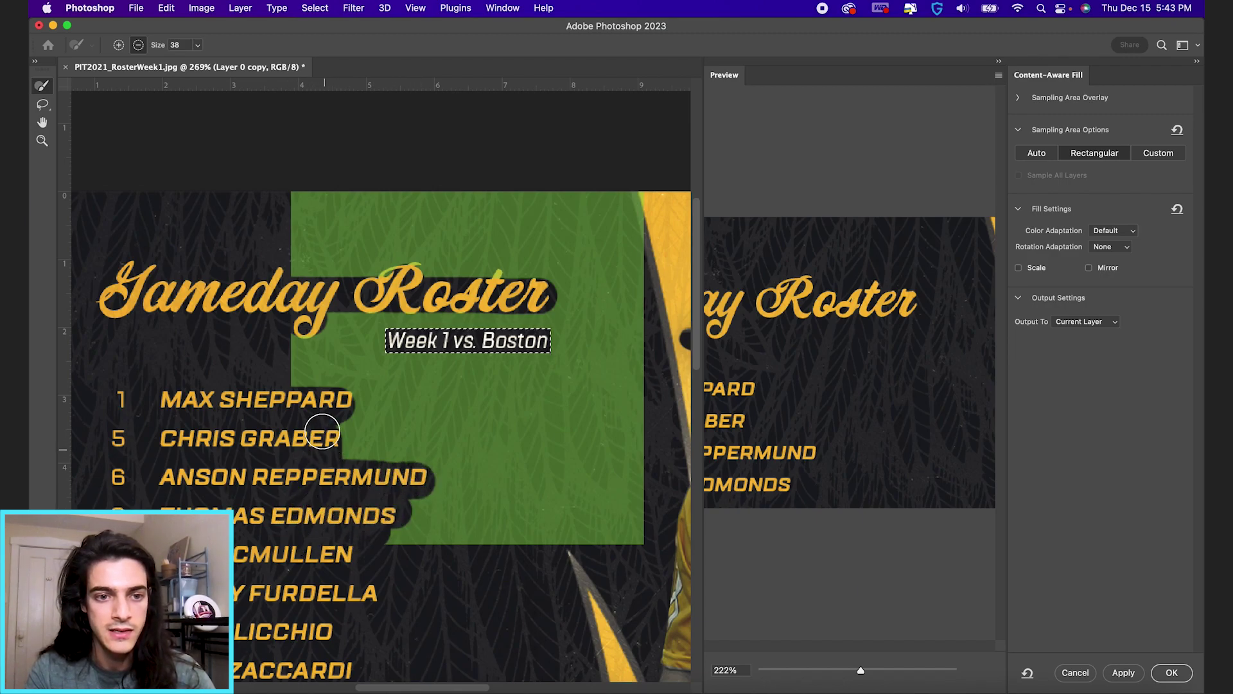
mouse_move(398, 282)
left_mouse_down()
mouse_move(424, 269)
mouse_move(521, 268)
left_mouse_up()
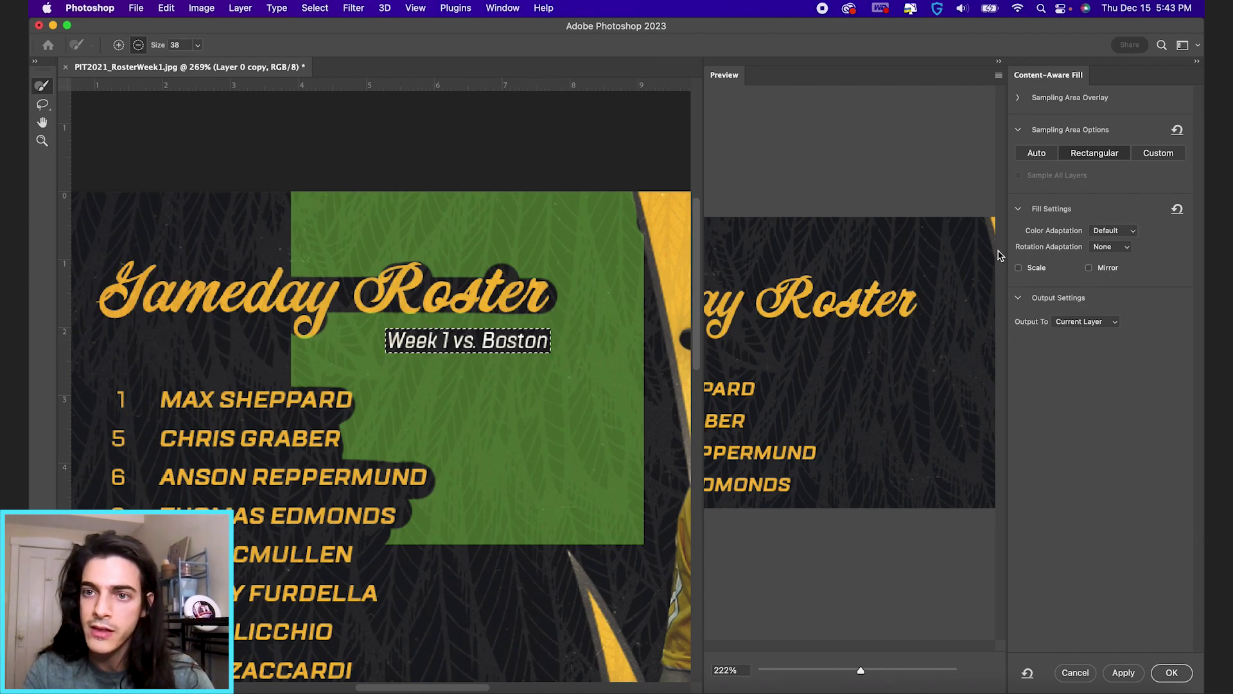
left_click(1172, 673)
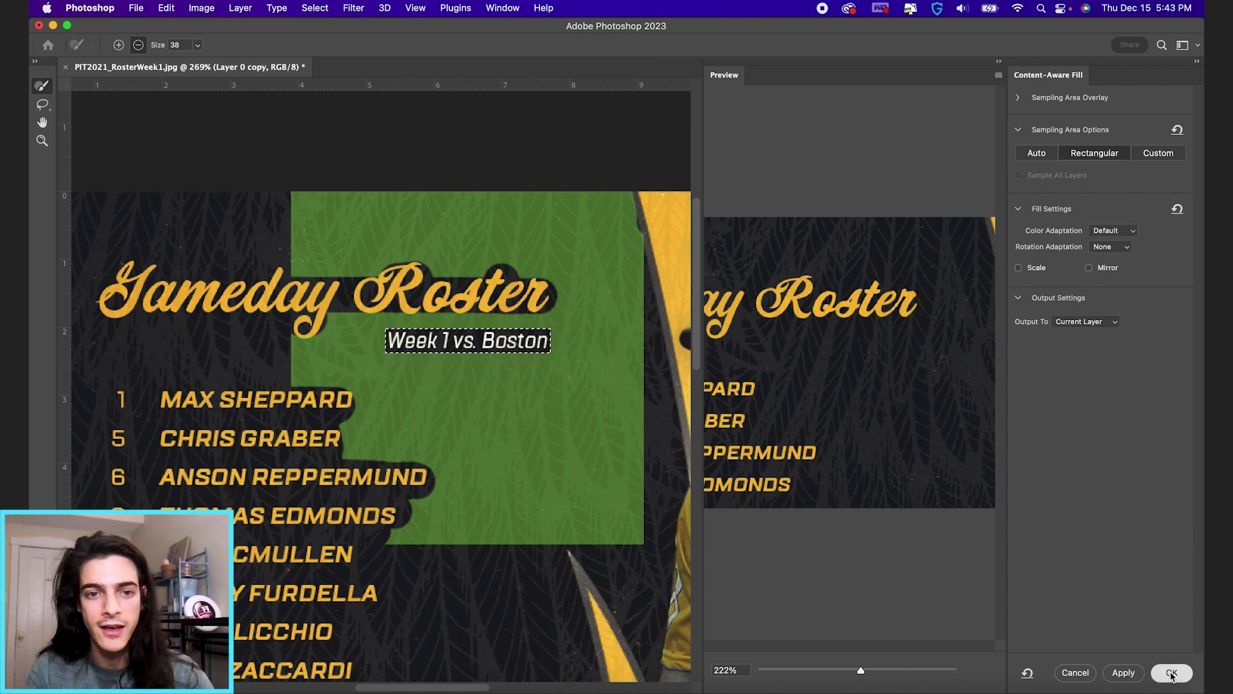
key("super+d")
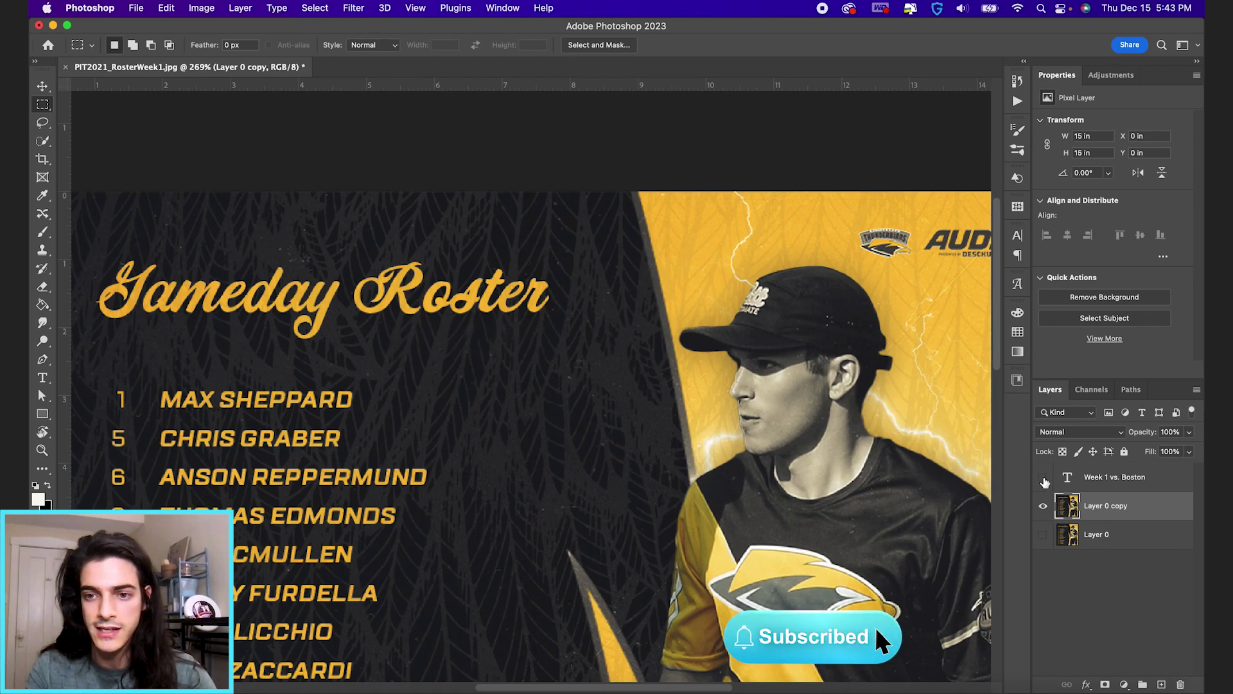
Step: Reveal the editable subtitle and change it to read 'Week 5 vs. Madison'
left_click(1043, 479)
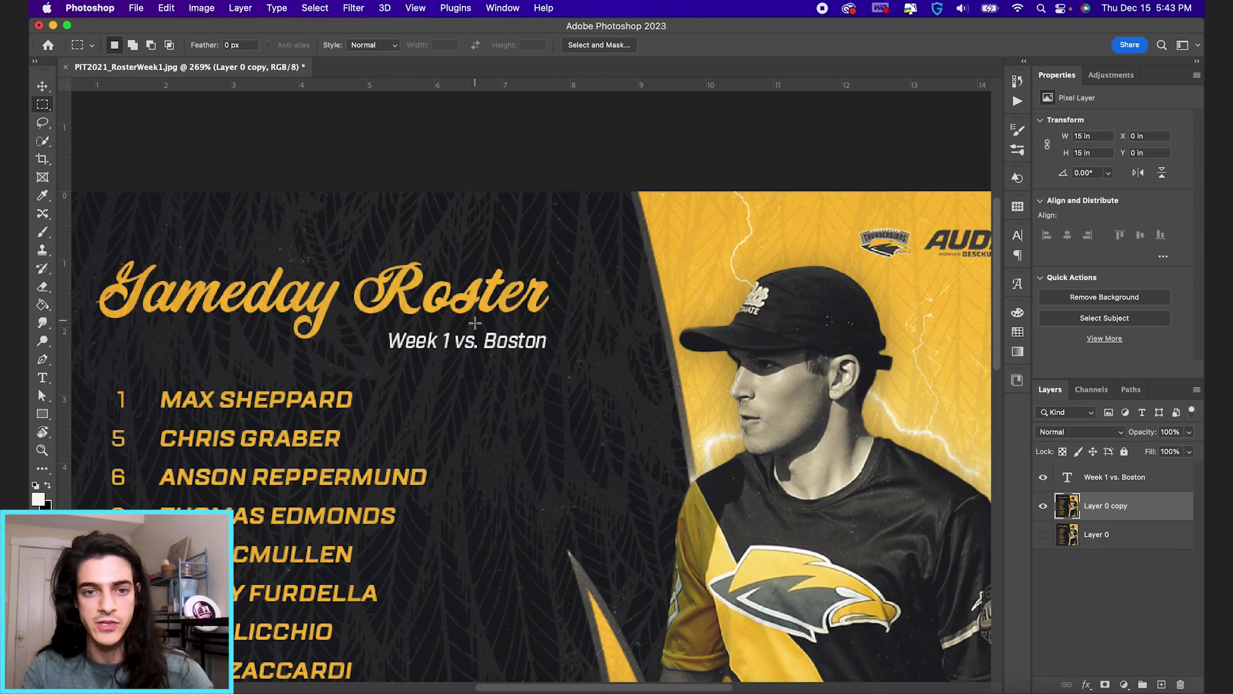
key("t")
left_click(443, 341)
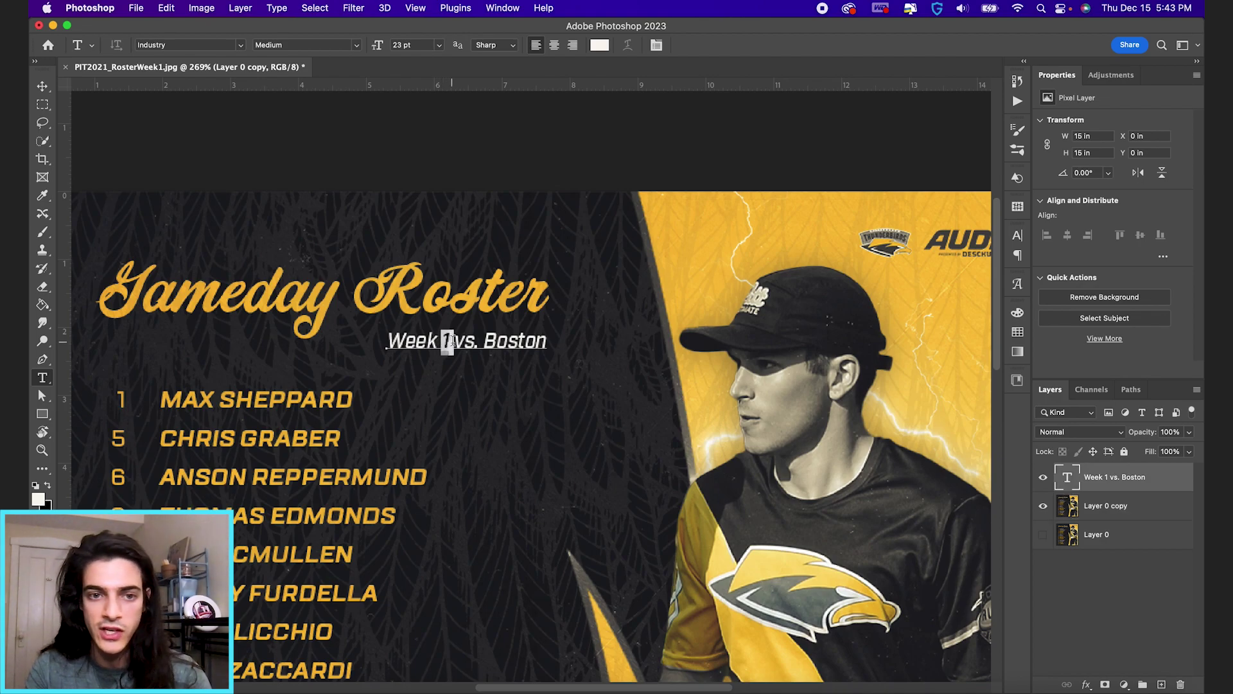
key("BackSpace")
type("5")
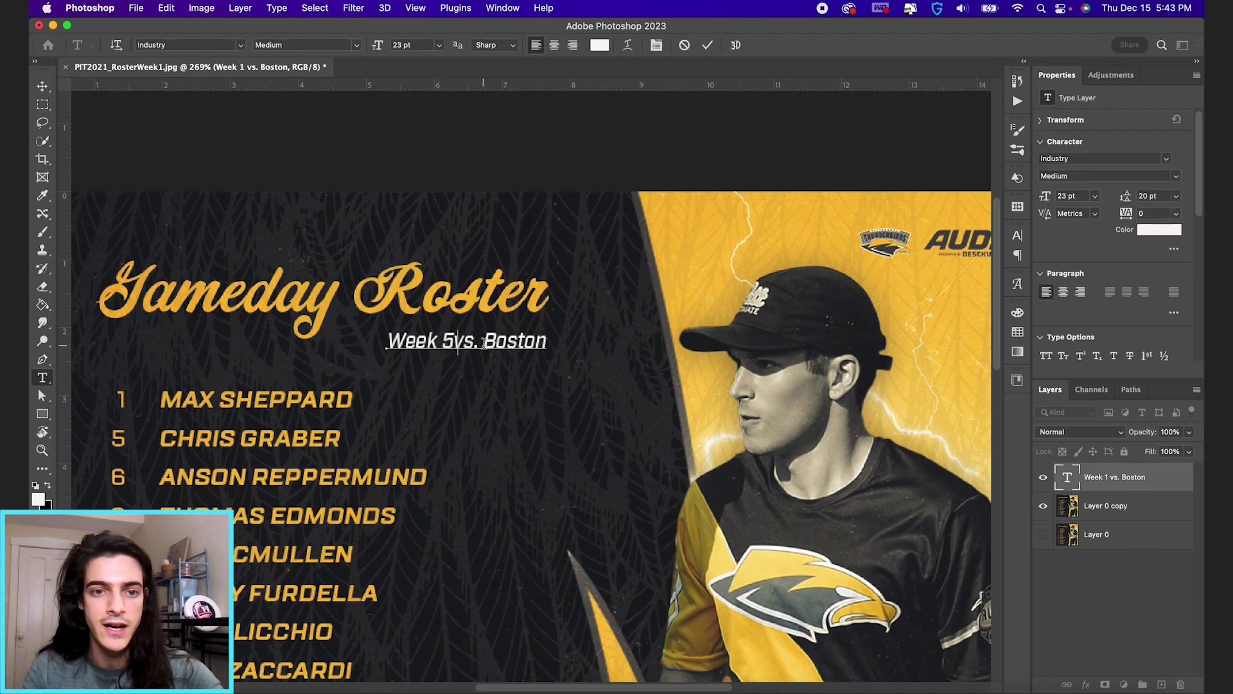
left_click_drag(485, 340, 617, 340)
type("Madison")
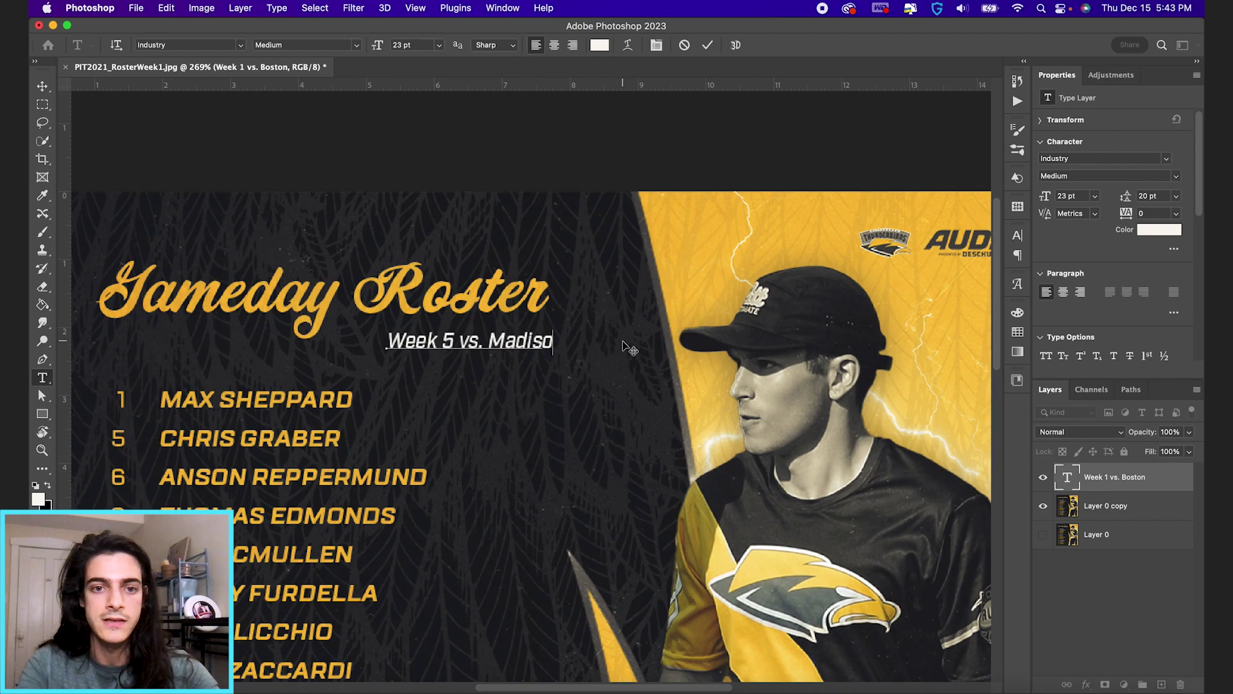
left_click(707, 45)
key("v")
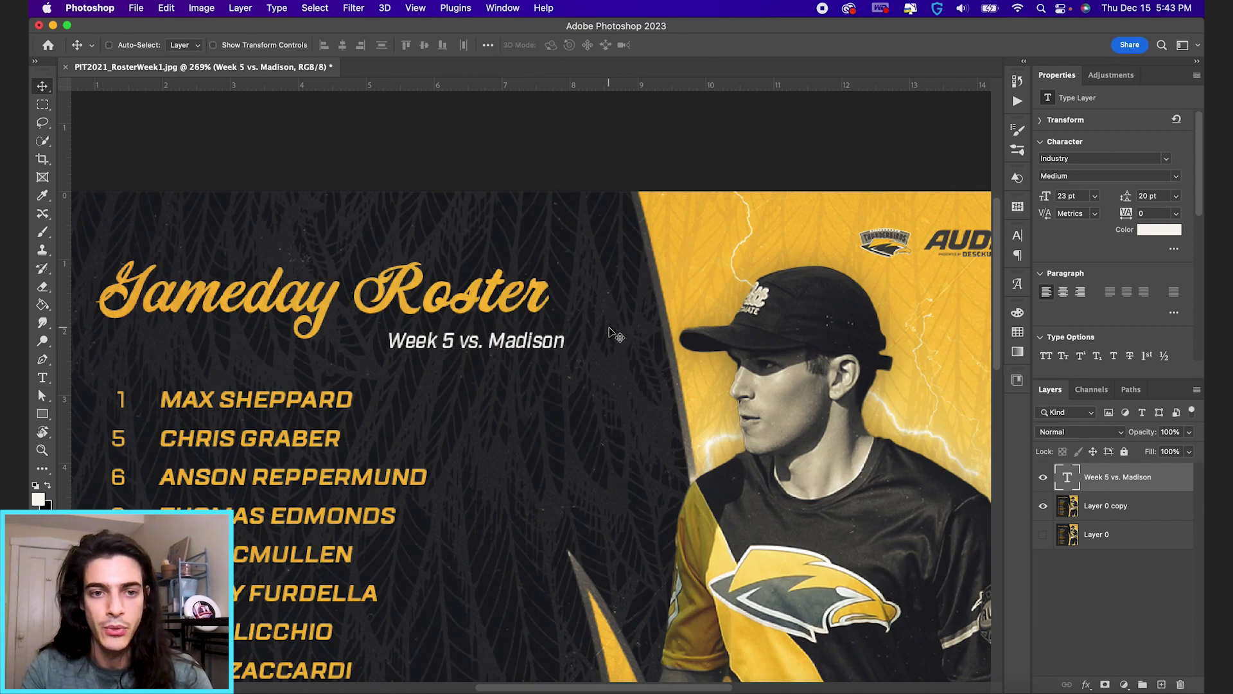
key("super+0")
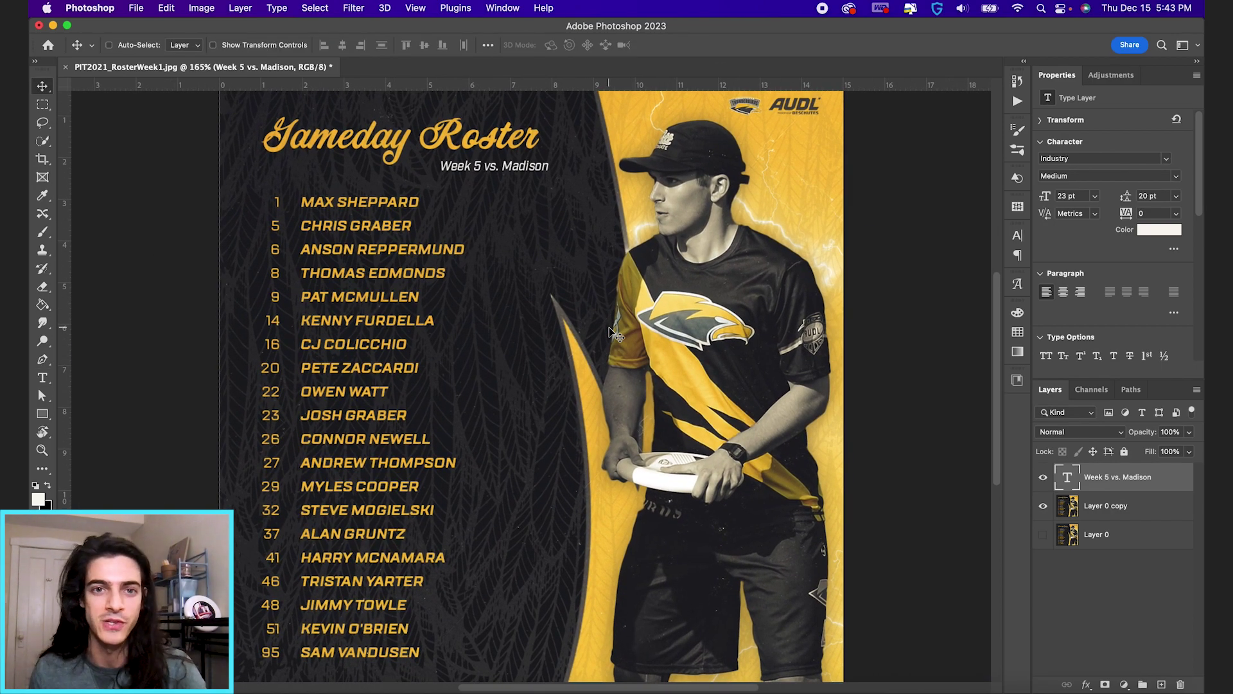